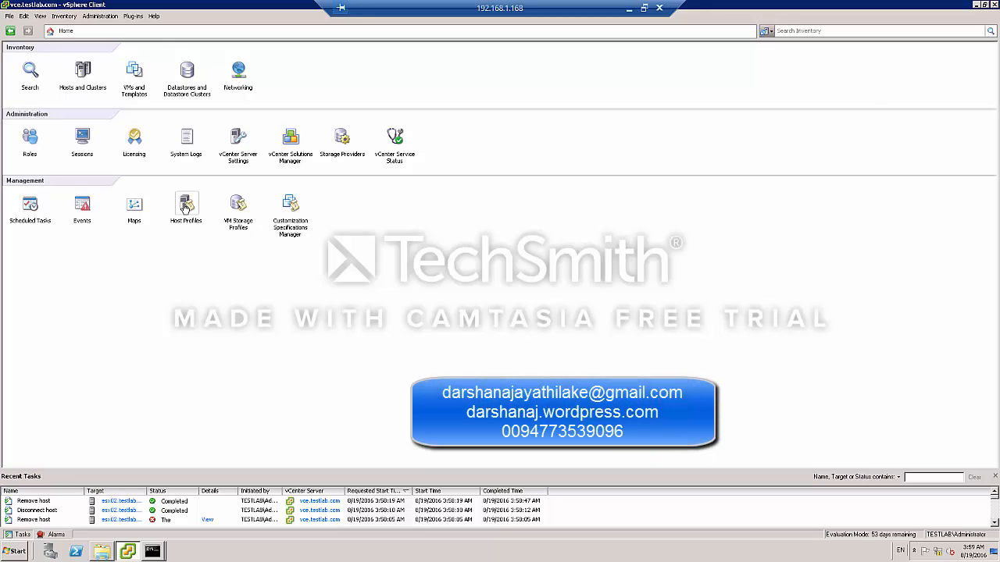
Review the esx01.testlab.com host's storage datastores and distributed switch networking in the cluster testcls01.
left_click(82, 72)
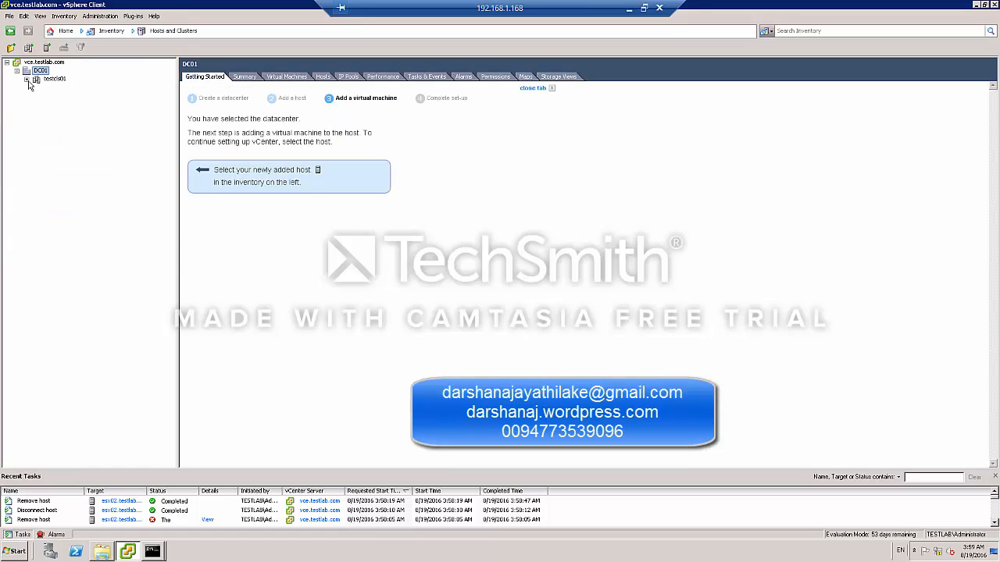
left_click(27, 80)
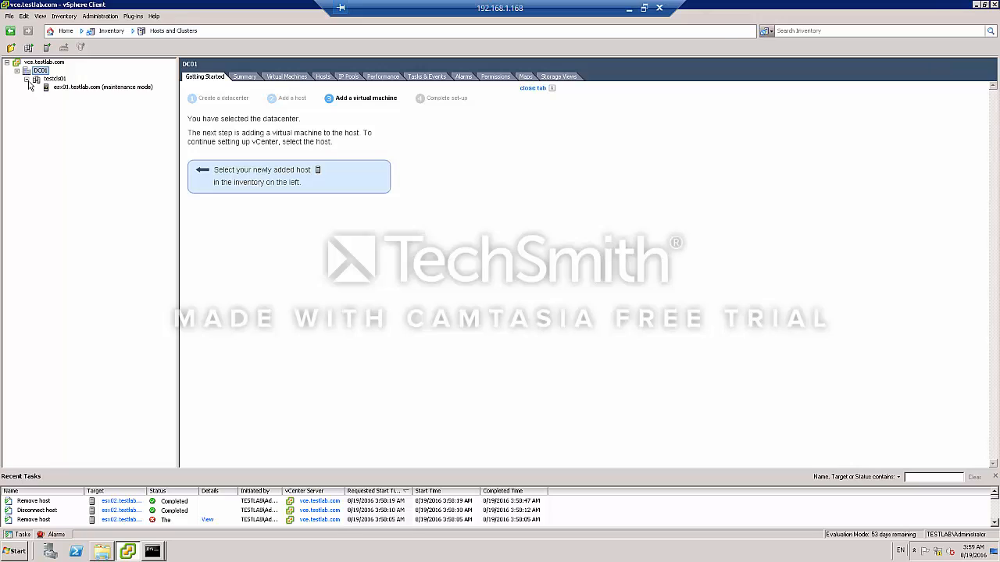
left_click(79, 88)
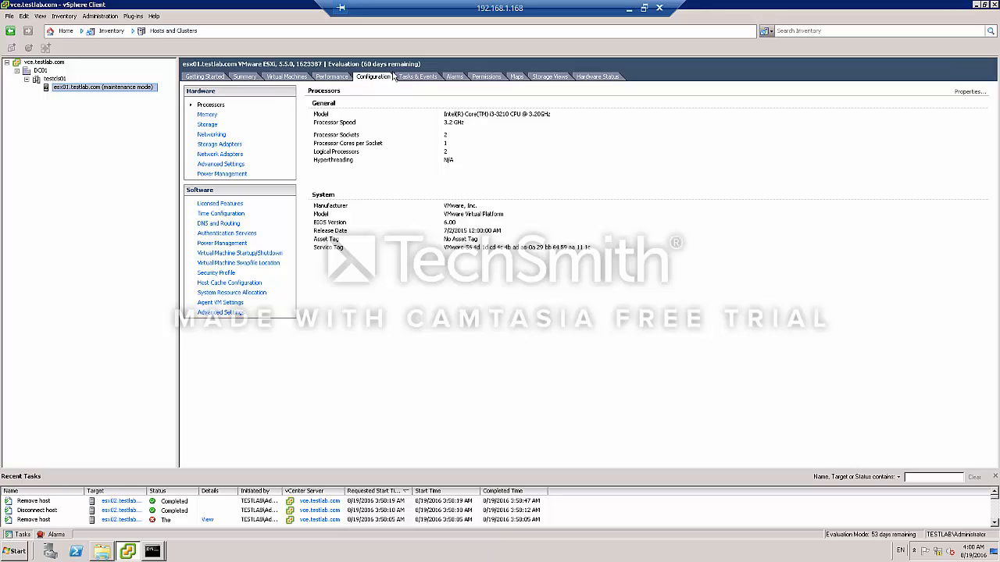
left_click(208, 125)
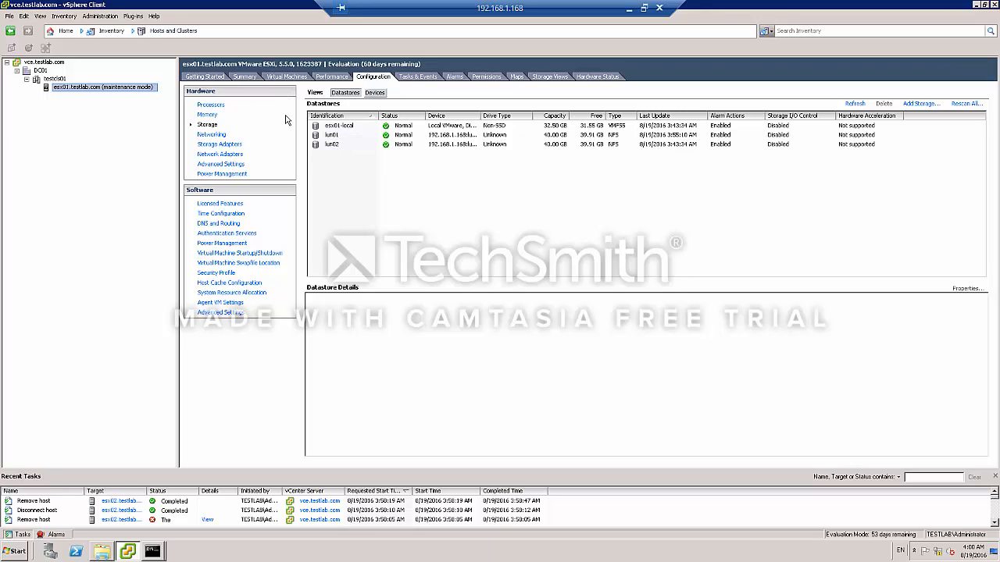
left_click(216, 136)
left_click(450, 94)
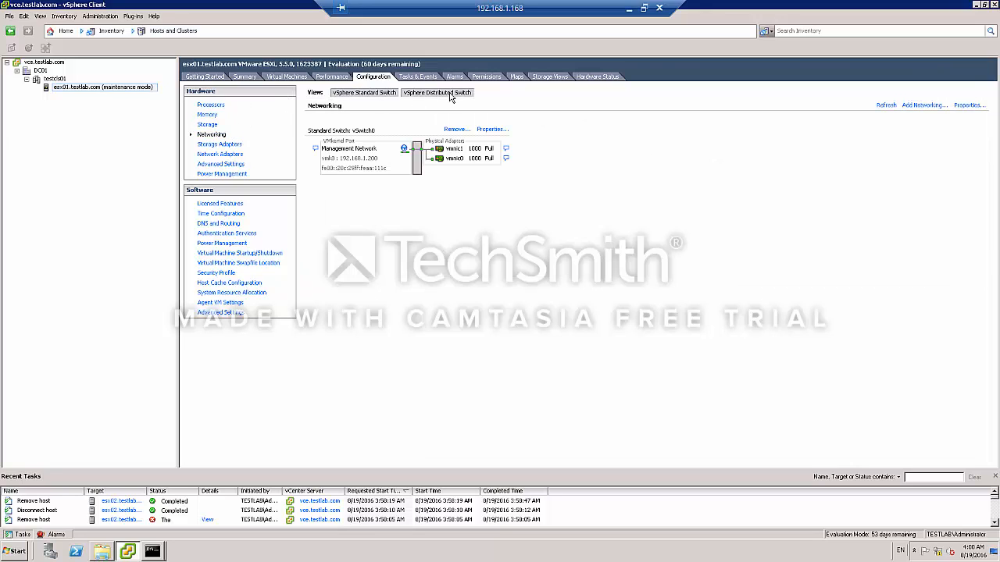
left_click(345, 302)
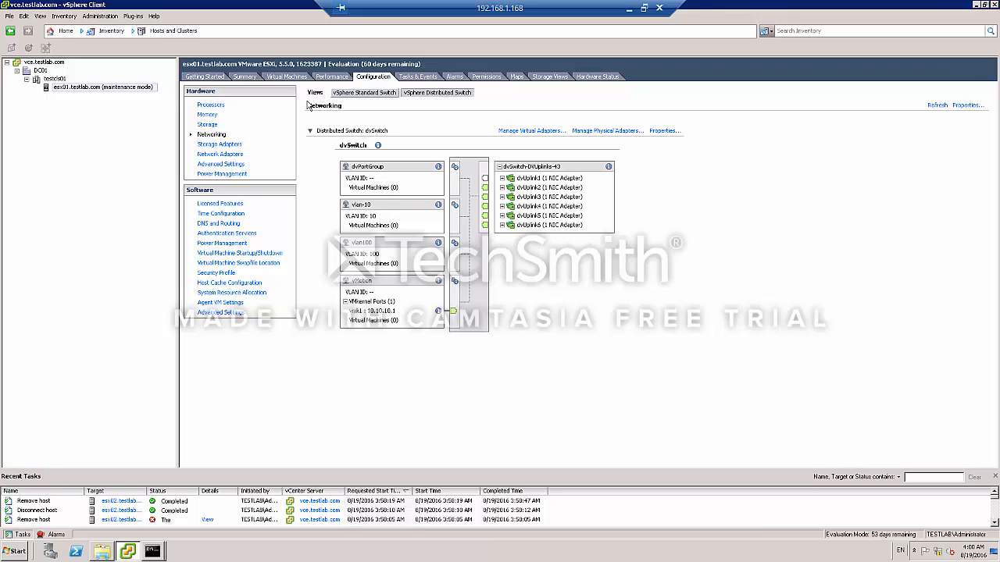
left_click(208, 125)
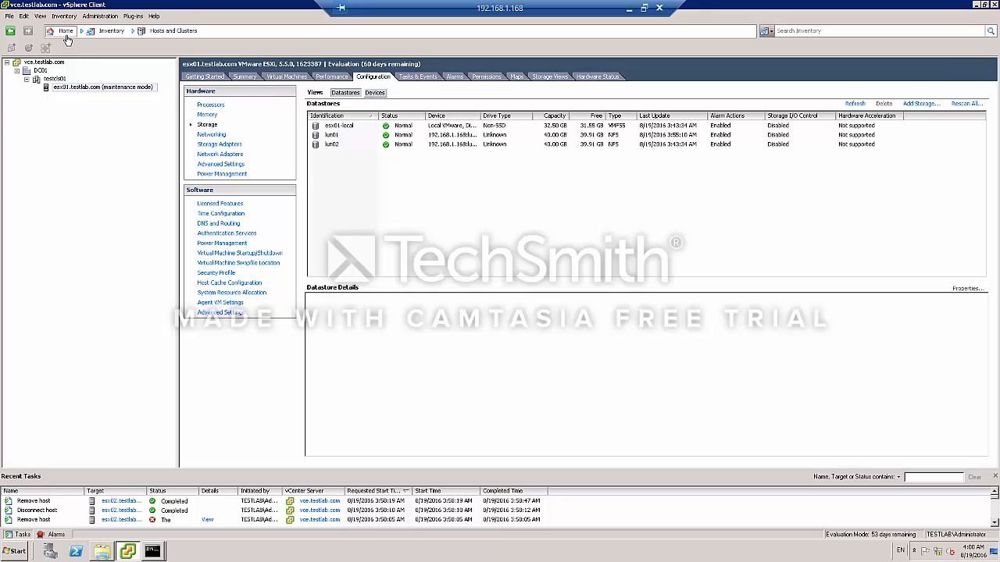
Start adding host esx02.testlab.com to cluster testcls01 with user root and the root account password.
left_click(56, 81)
right_click(57, 81)
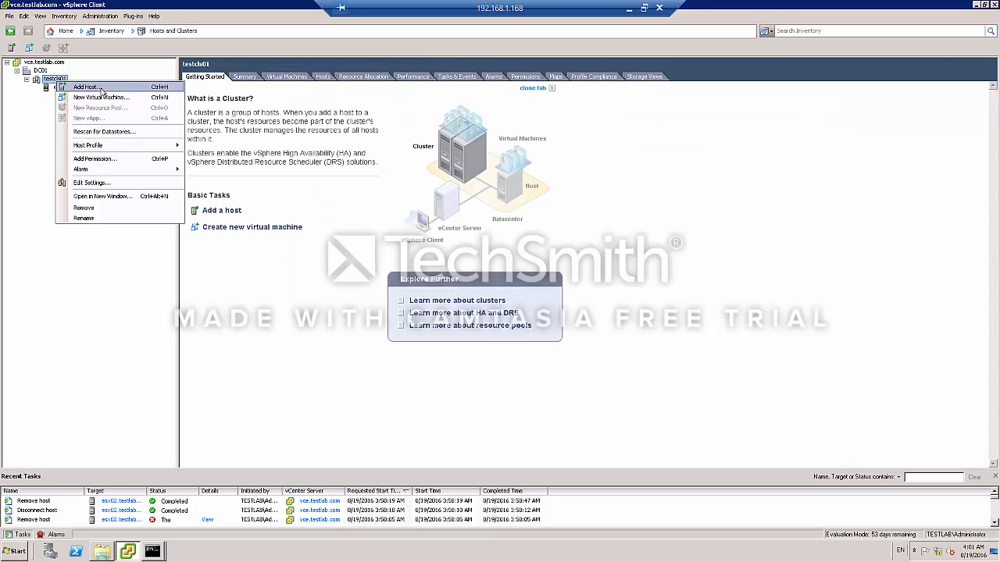
left_click(87, 86)
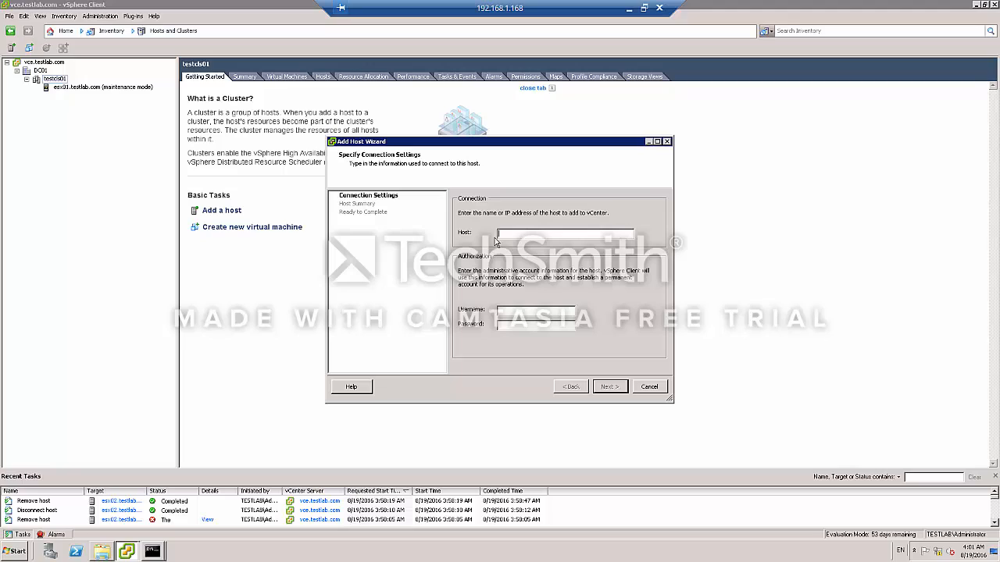
type("esx02.testlab.comroot•••••••")
key("Return")
left_click(550, 345)
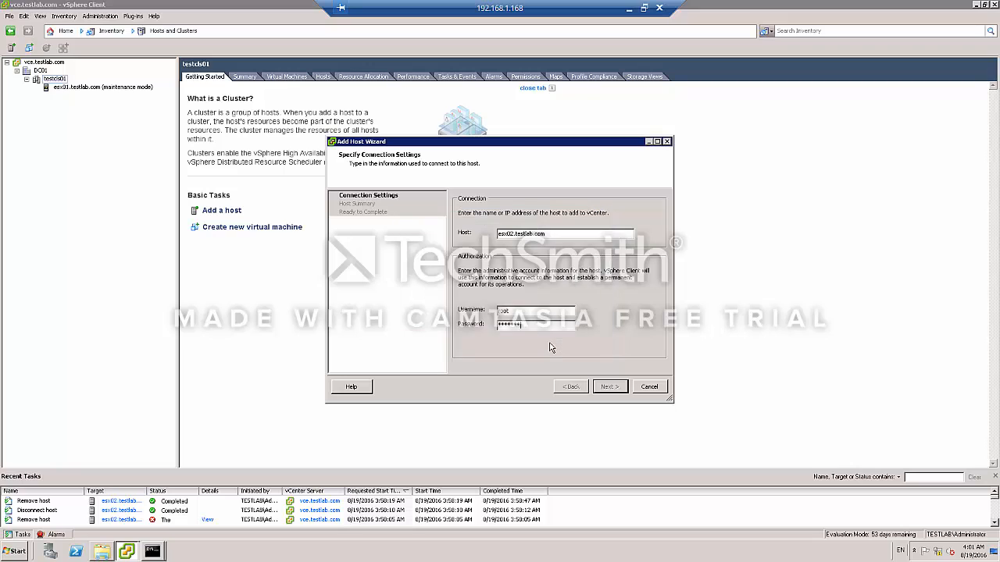
Step through the license and lockdown pages and finish adding the host.
left_click(601, 388)
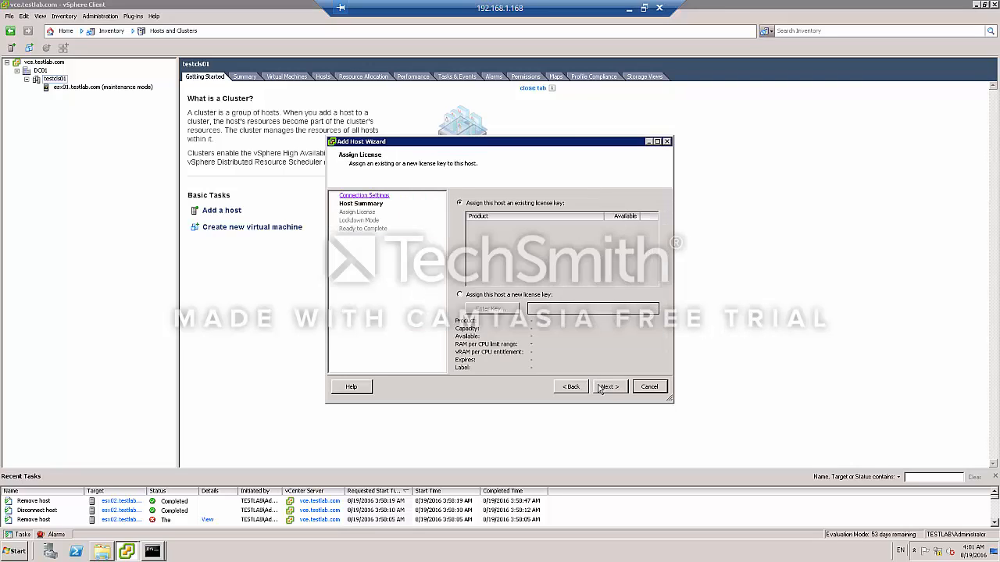
left_click(609, 387)
left_click(608, 387)
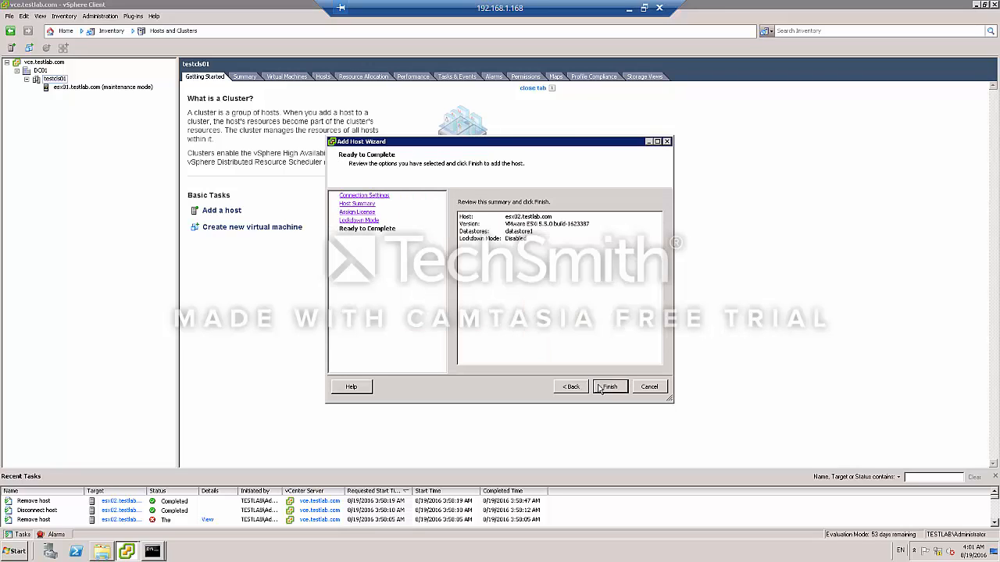
left_click(608, 387)
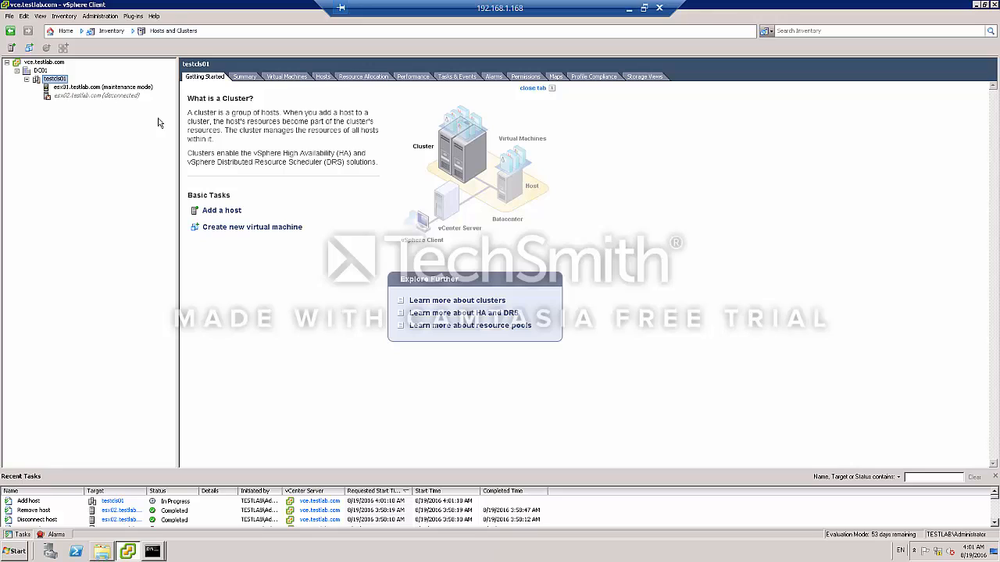
Review the new esx02 host's storage and networking configuration.
left_click(83, 96)
left_click(183, 504)
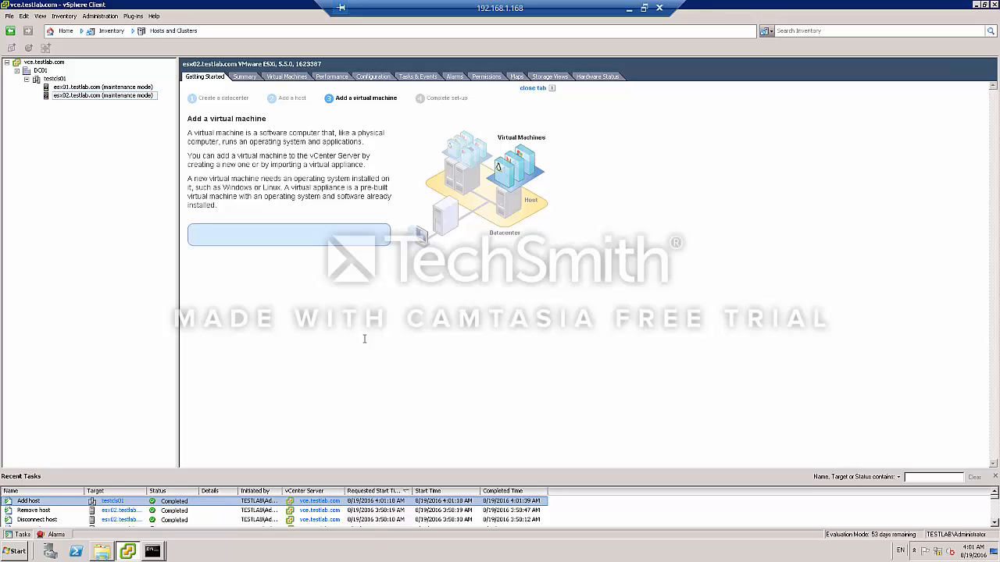
left_click(377, 78)
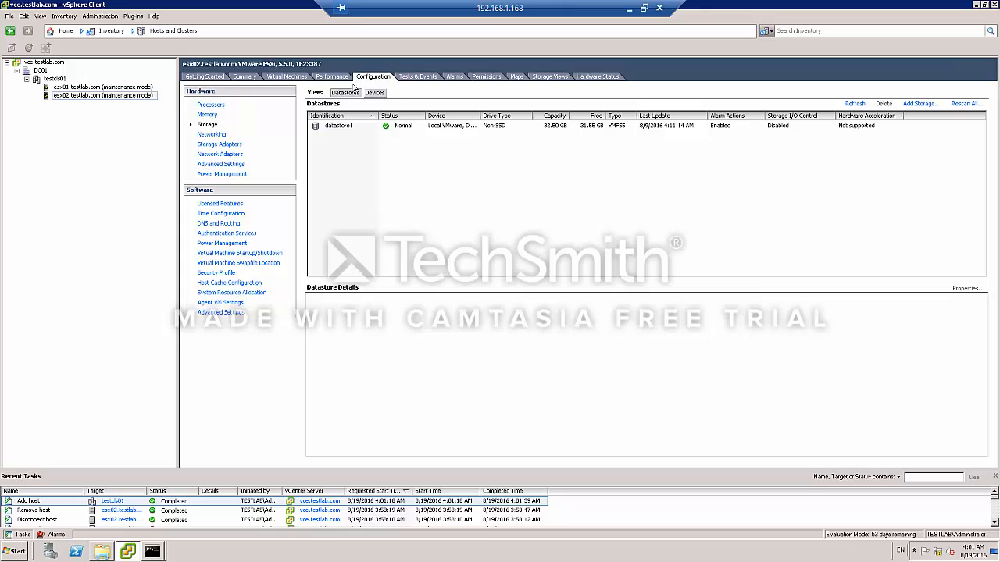
left_click(216, 135)
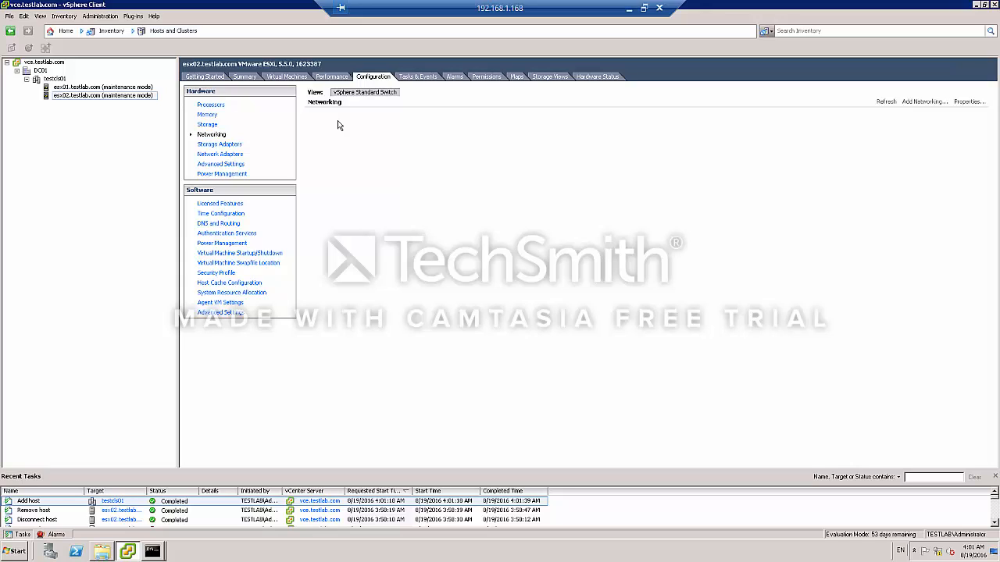
Start creating a host profile from an existing host, choosing esx01.testlab.com as the reference host.
left_click(63, 31)
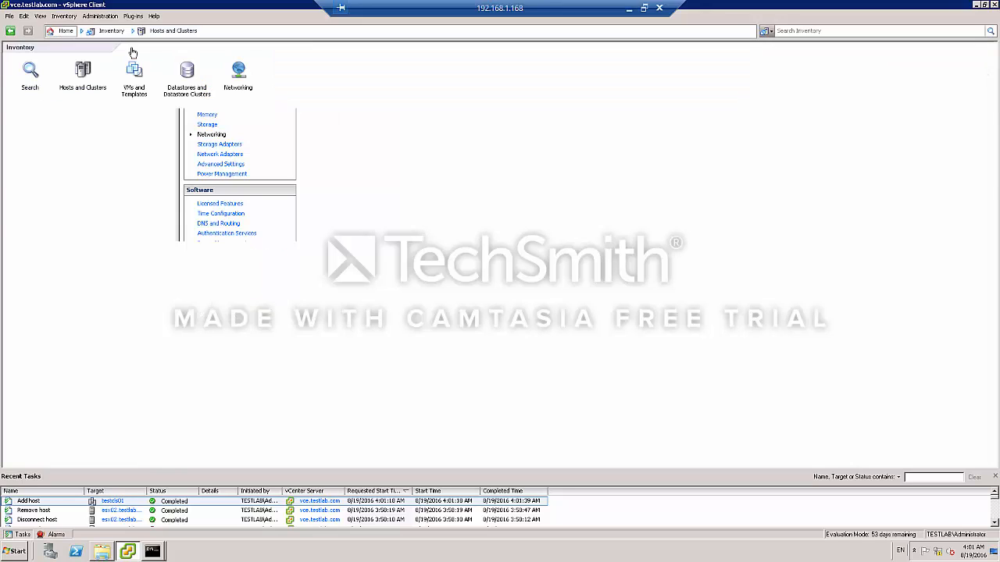
left_click(186, 207)
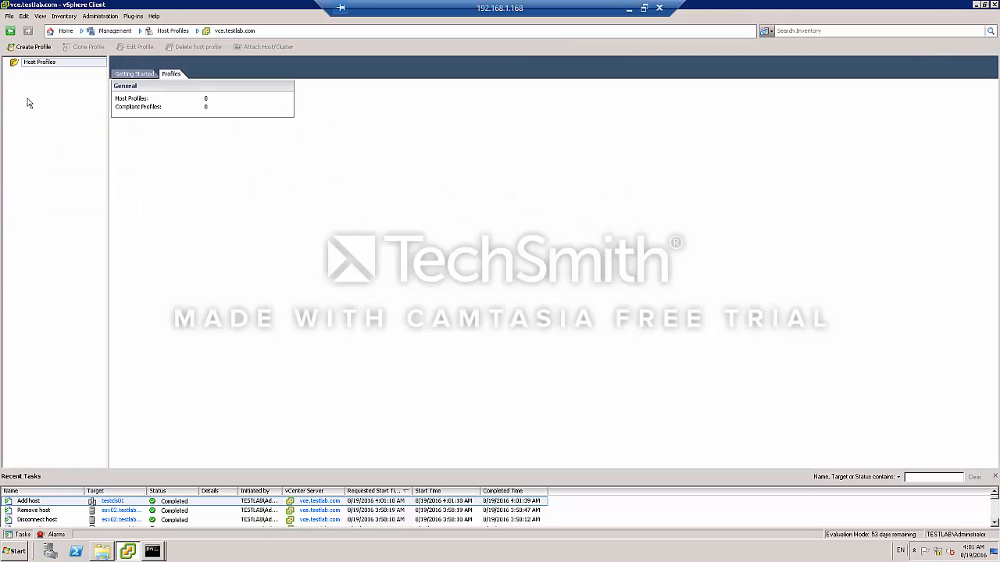
left_click(64, 31)
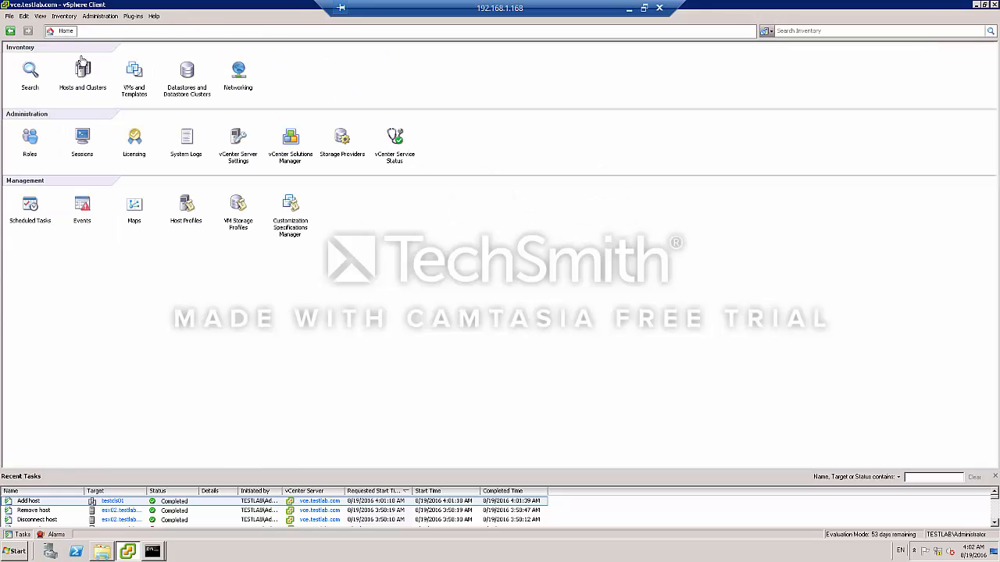
left_click(184, 202)
right_click(39, 93)
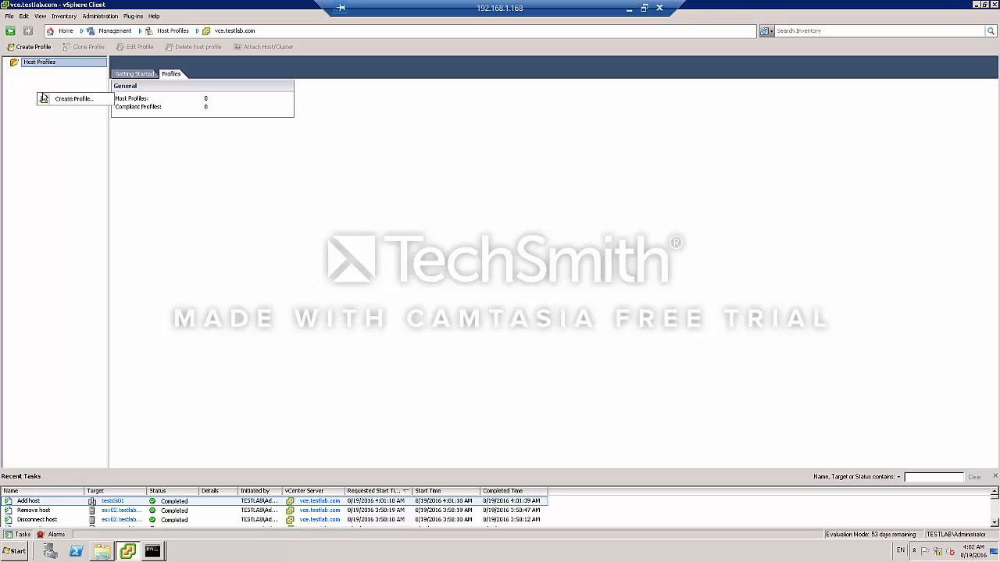
left_click(56, 102)
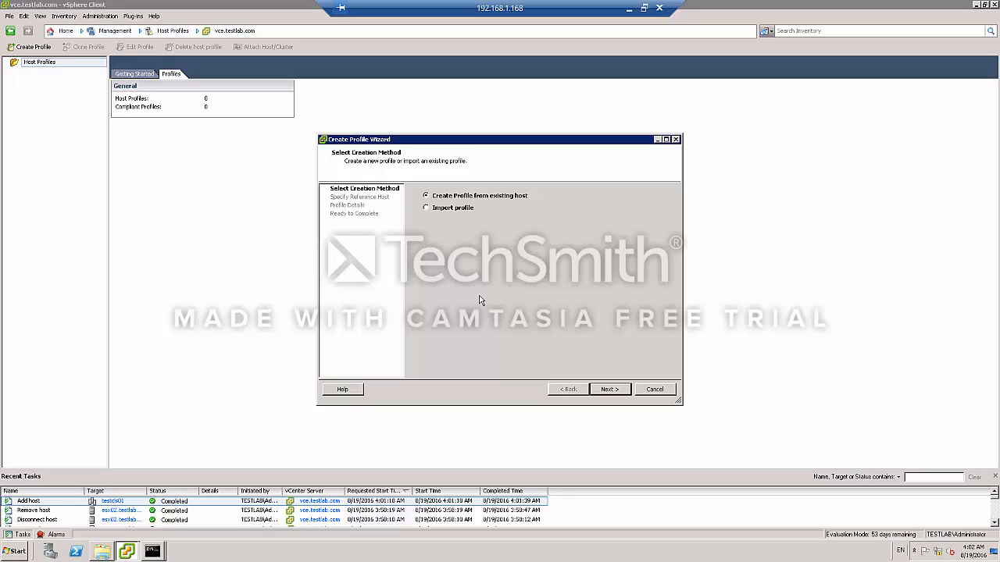
left_click(609, 388)
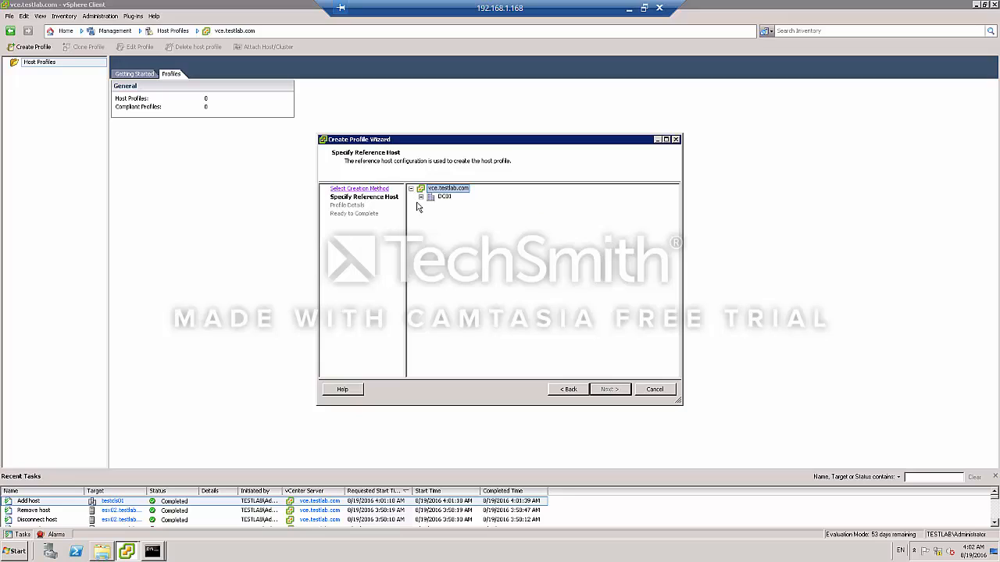
left_click(420, 197)
left_click(430, 204)
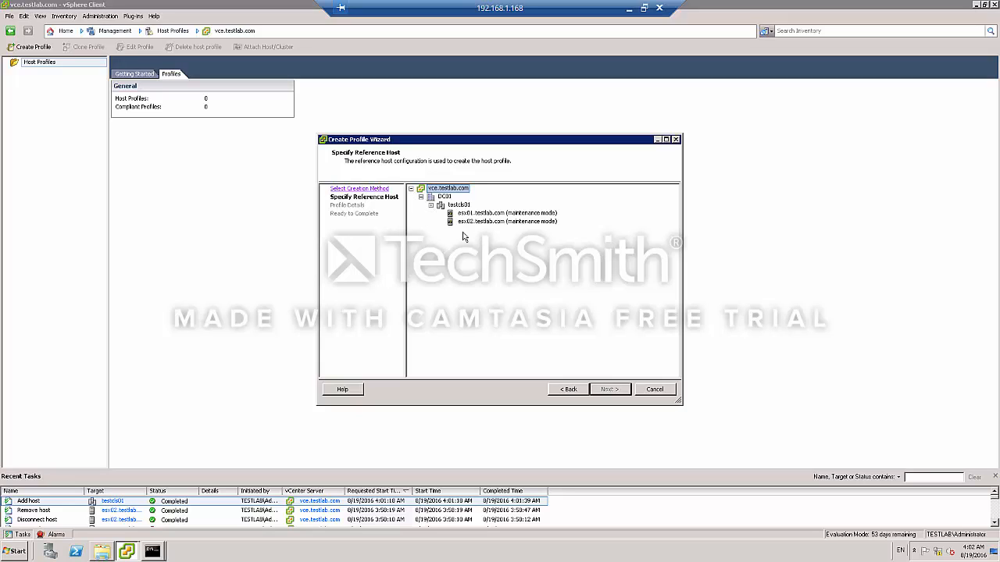
left_click(483, 217)
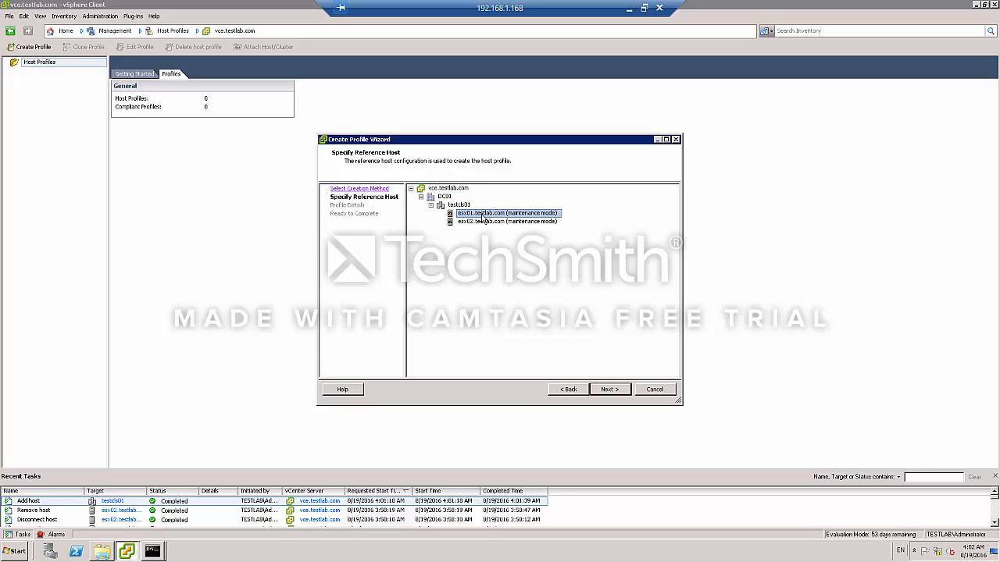
left_click(617, 390)
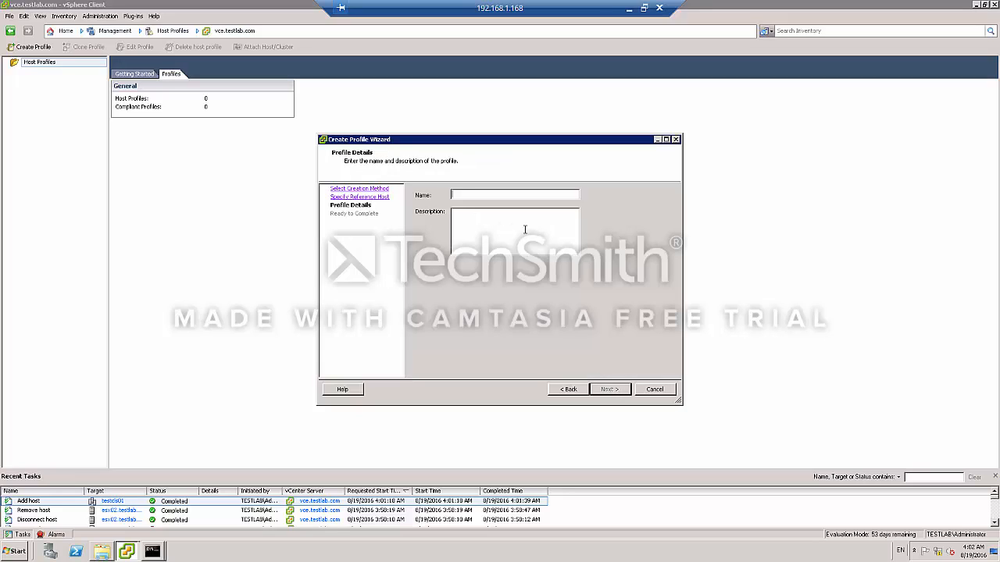
Name the profile Base-Profile and finish the Create Profile wizard.
type("Base-Profile")
key("Return")
left_click(610, 389)
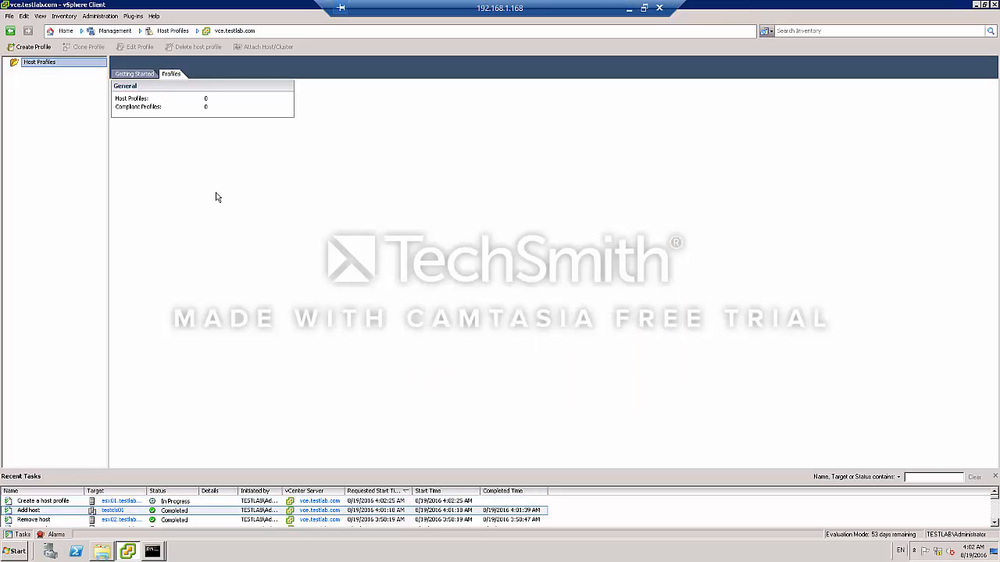
left_click(209, 503)
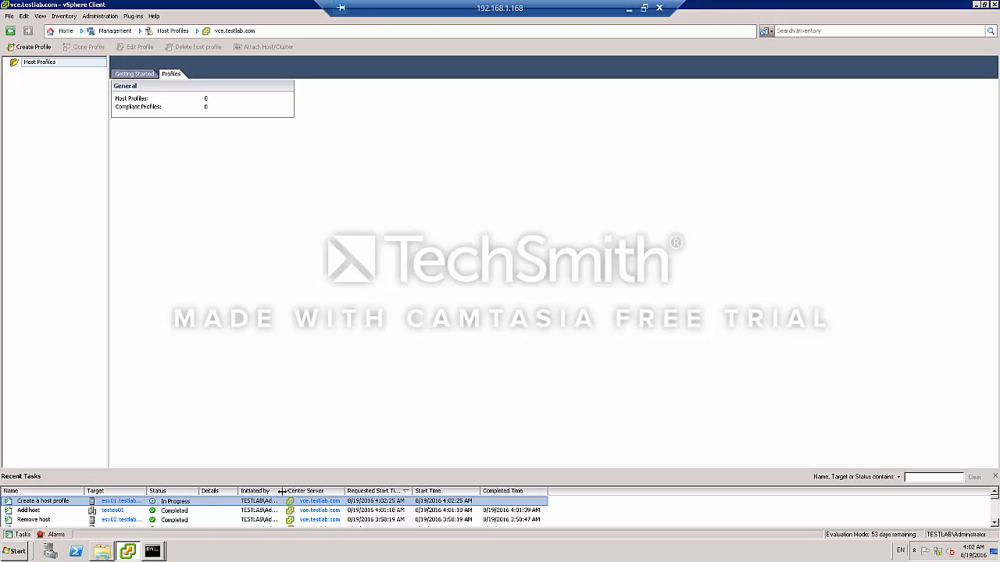
left_click_drag(280, 491, 316, 490)
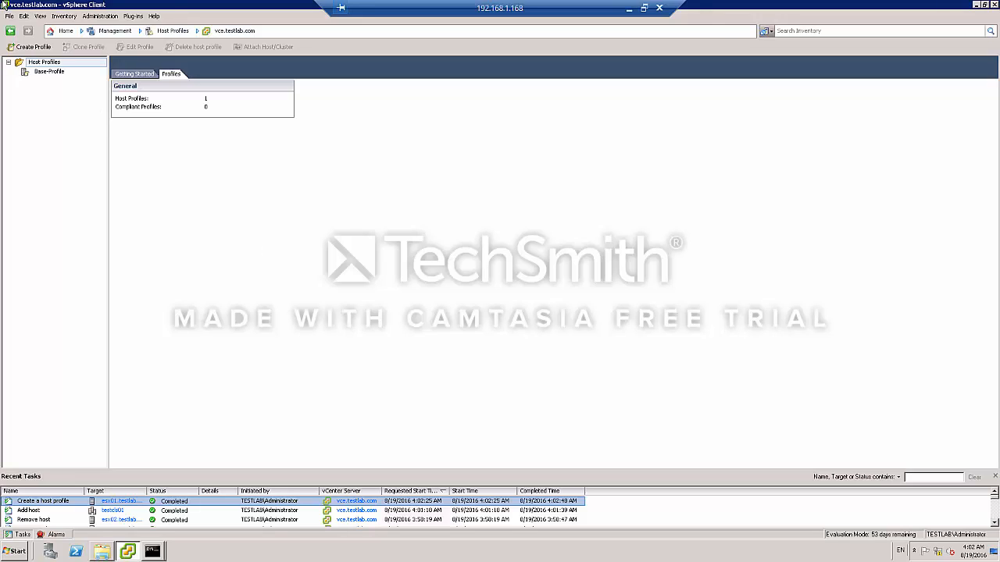
Open Base-Profile for editing and expand its storage configuration policies, including NFS and Native Multi-Pathing.
left_click(50, 72)
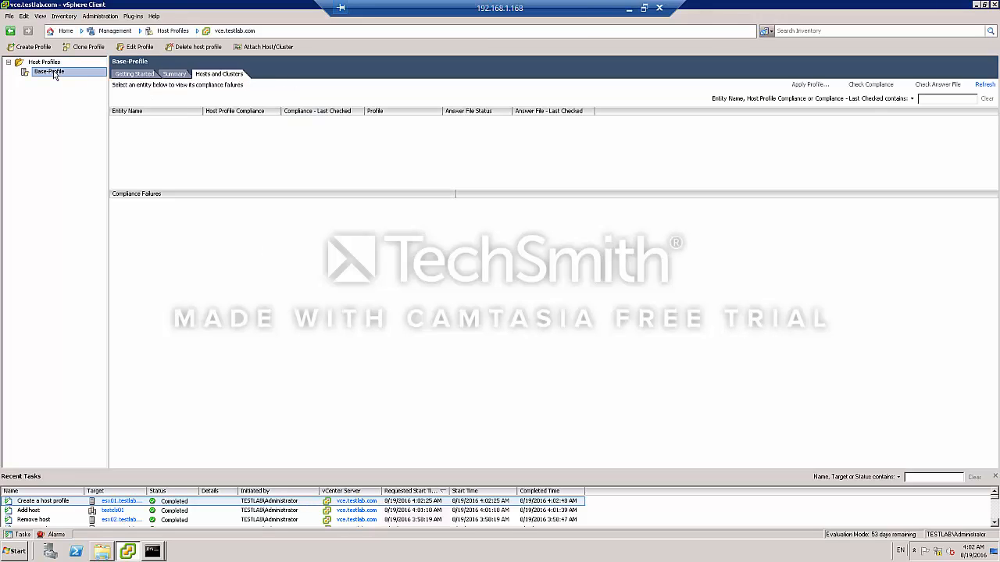
right_click(55, 76)
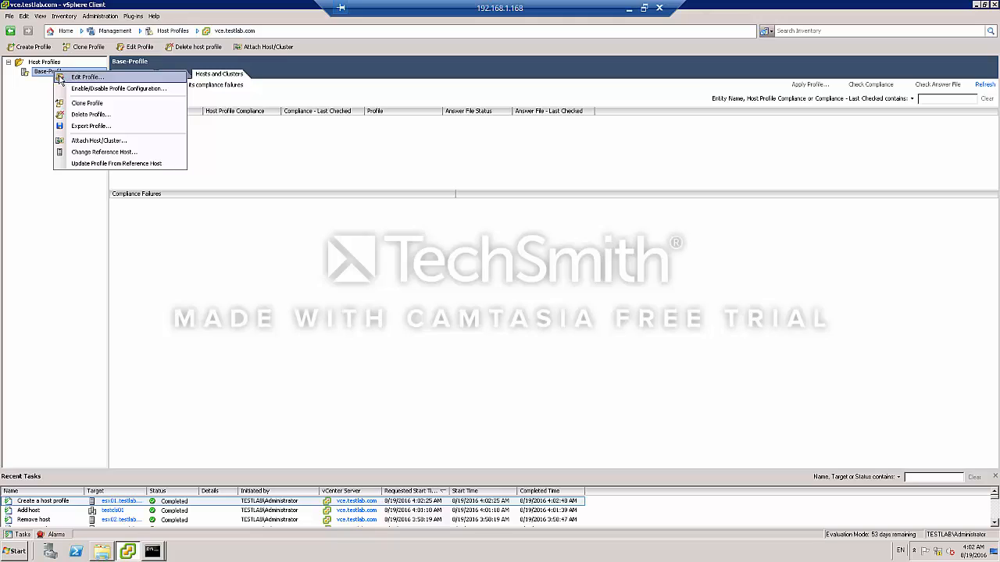
left_click(74, 77)
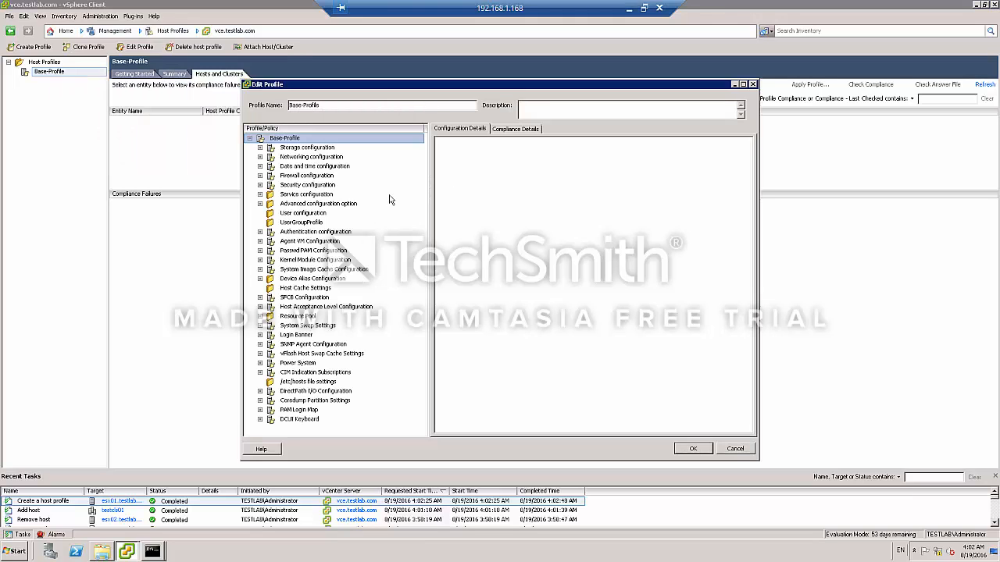
left_click(260, 147)
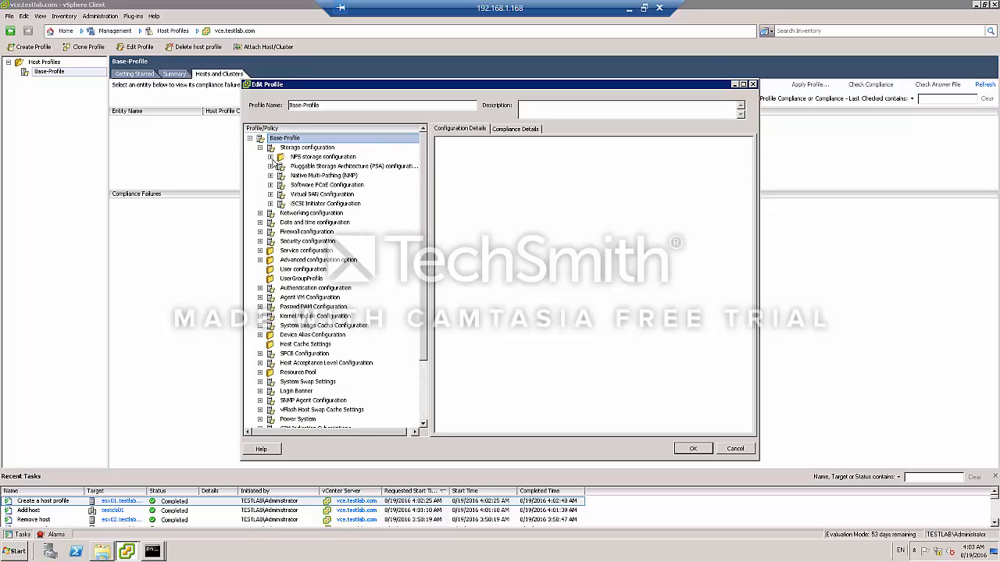
left_click(271, 157)
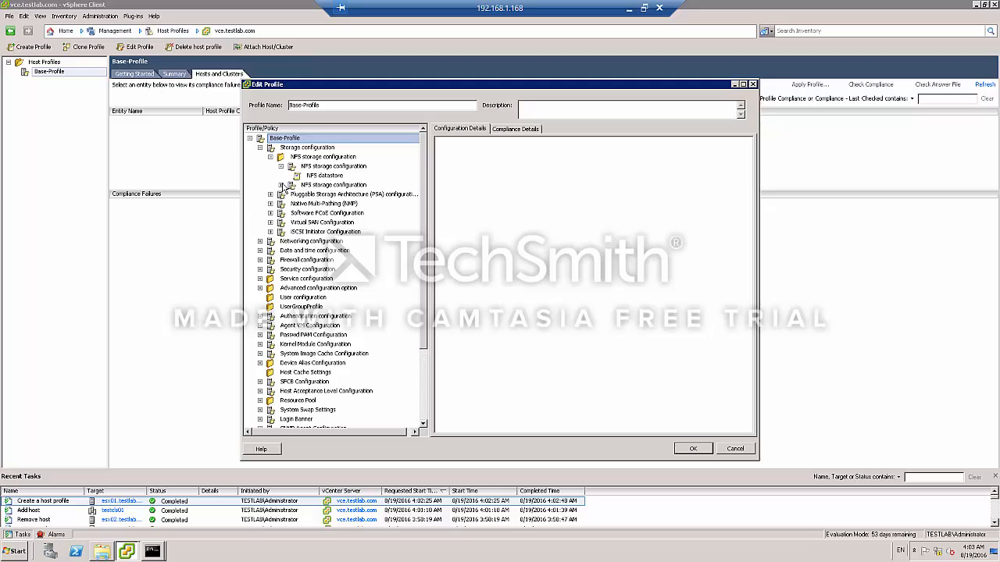
left_click(281, 185)
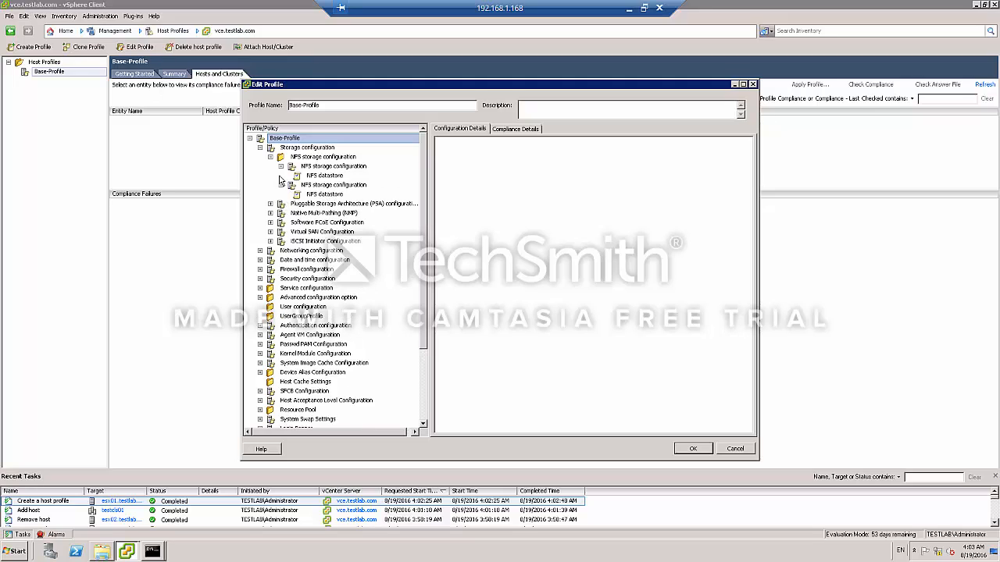
left_click(271, 214)
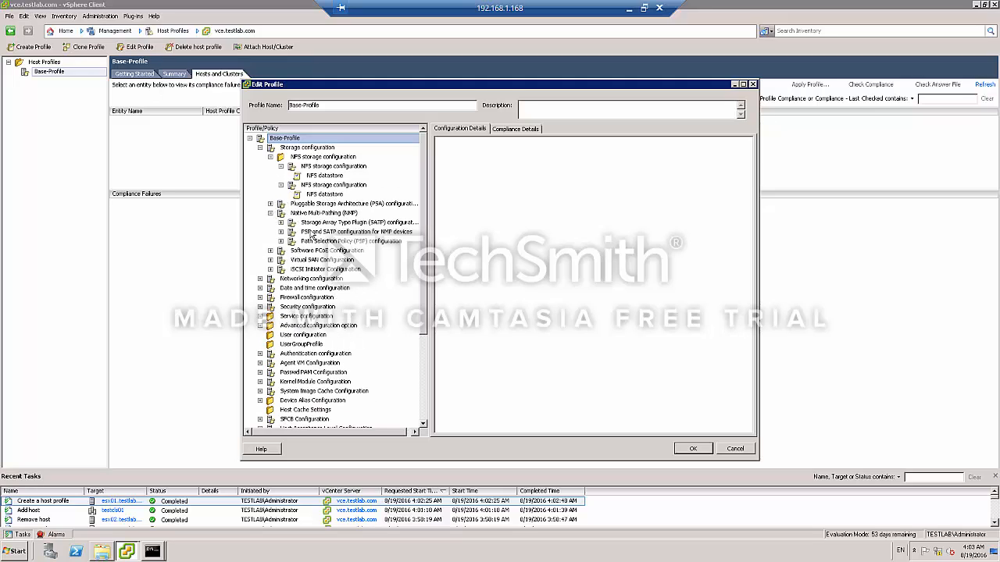
Collapse the storage policies and expand the networking configuration, including vSwitch, vSphere Distributed Switch and Host virtual NIC.
left_click(271, 156)
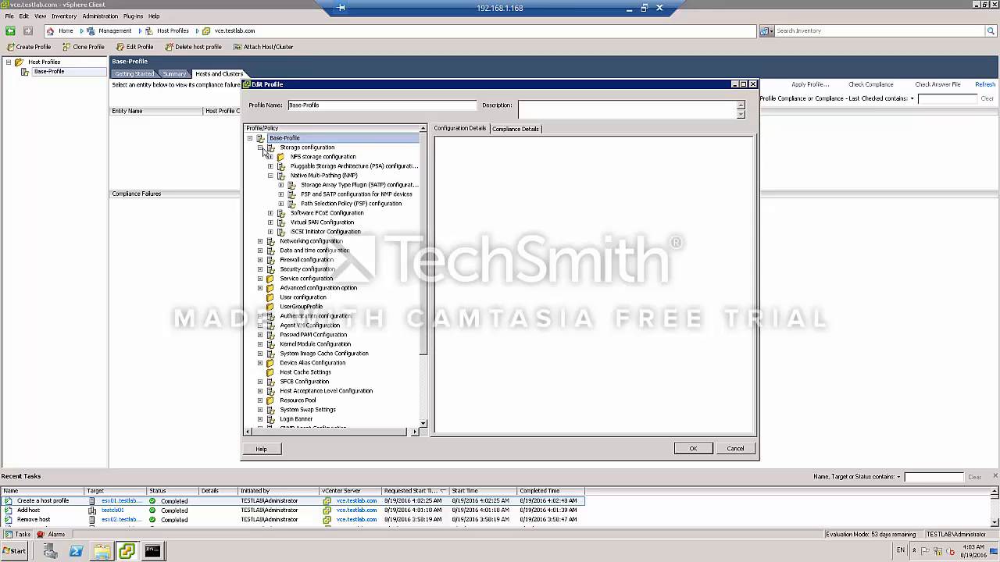
left_click(260, 147)
left_click(260, 156)
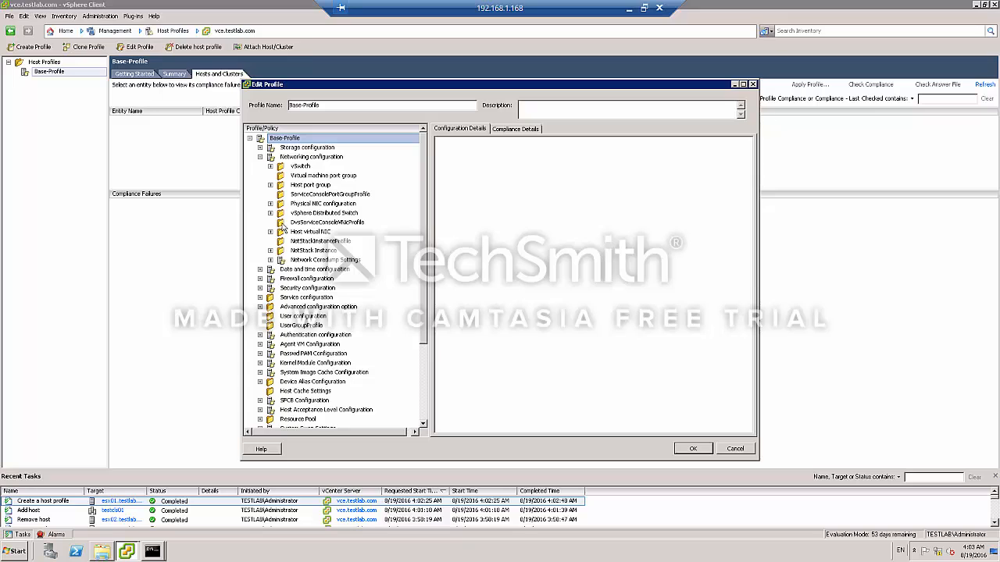
left_click(271, 166)
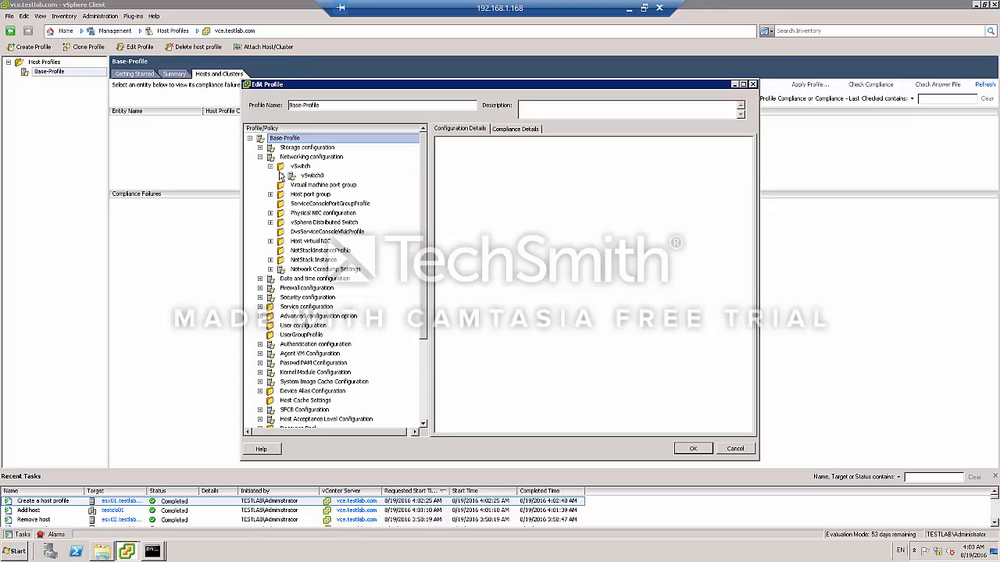
left_click(280, 175)
left_click(280, 176)
left_click(270, 223)
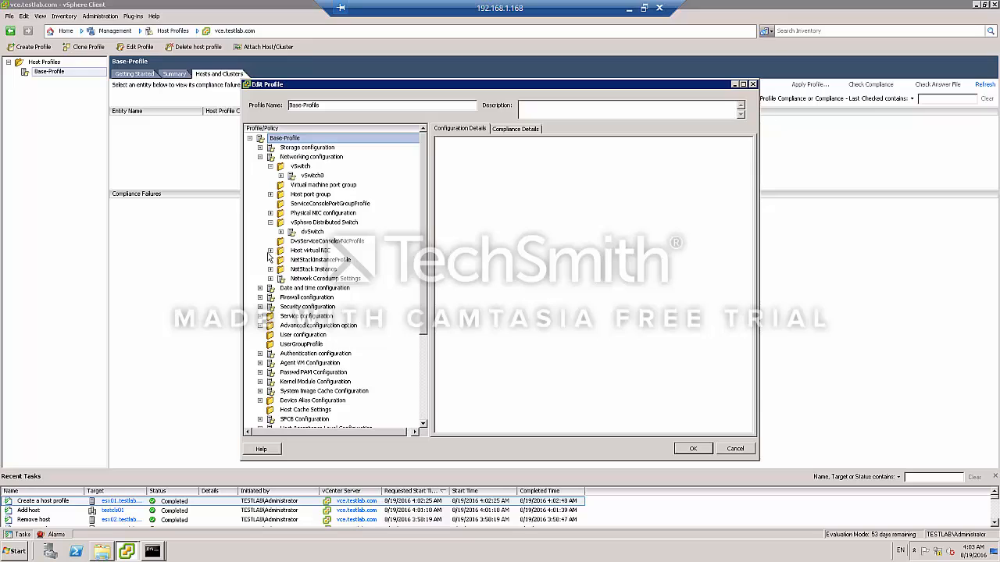
left_click(272, 253)
left_click(271, 251)
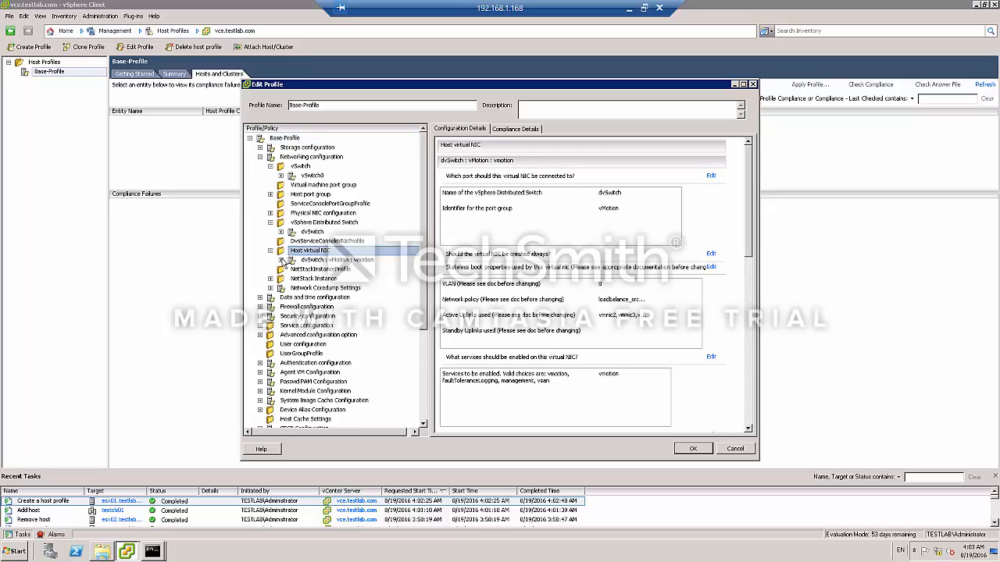
Examine the vMotion host virtual NIC's settings and its IPv4 address policy, leaving the policy as it is.
left_click(281, 260)
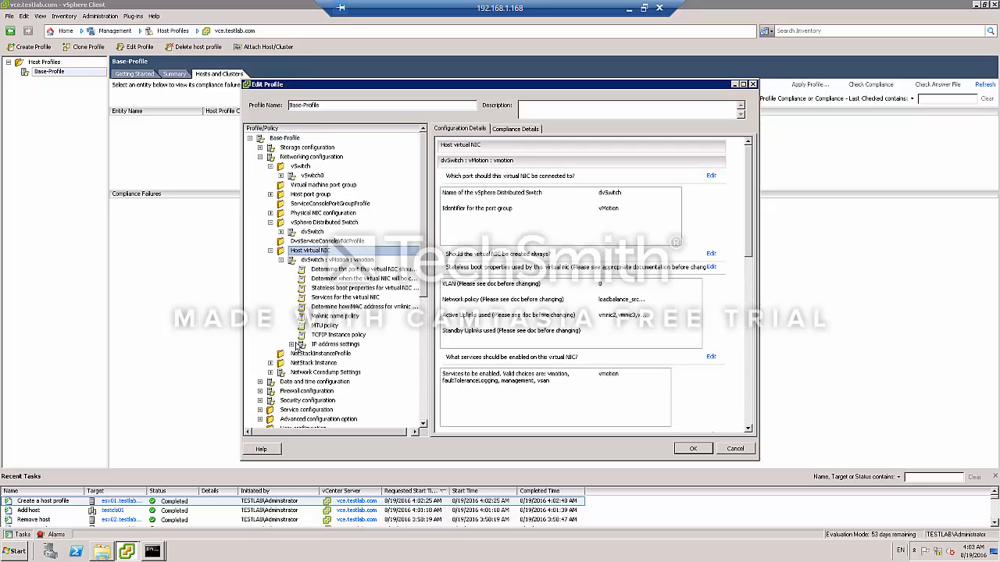
left_click(319, 259)
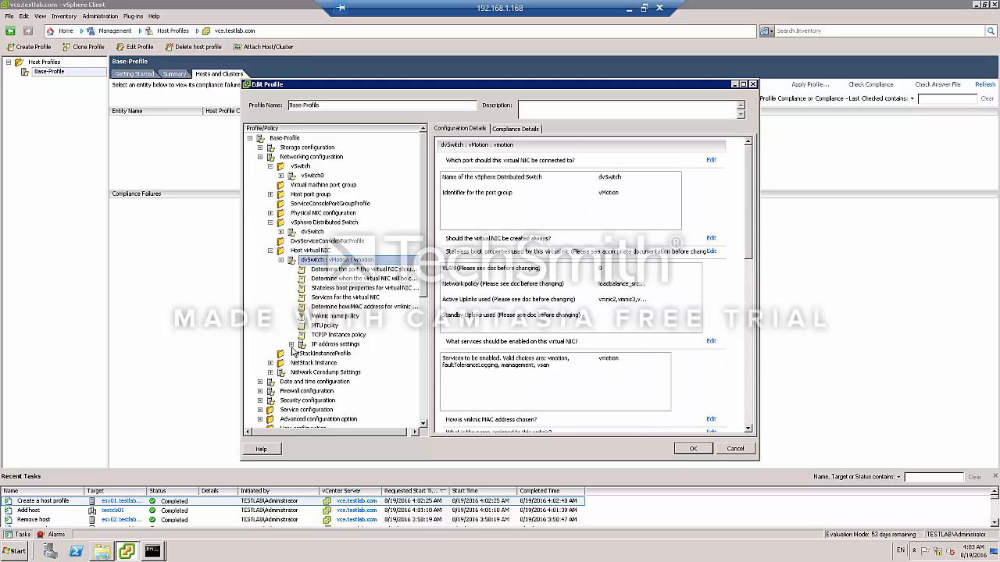
left_click(291, 344)
left_click(322, 354)
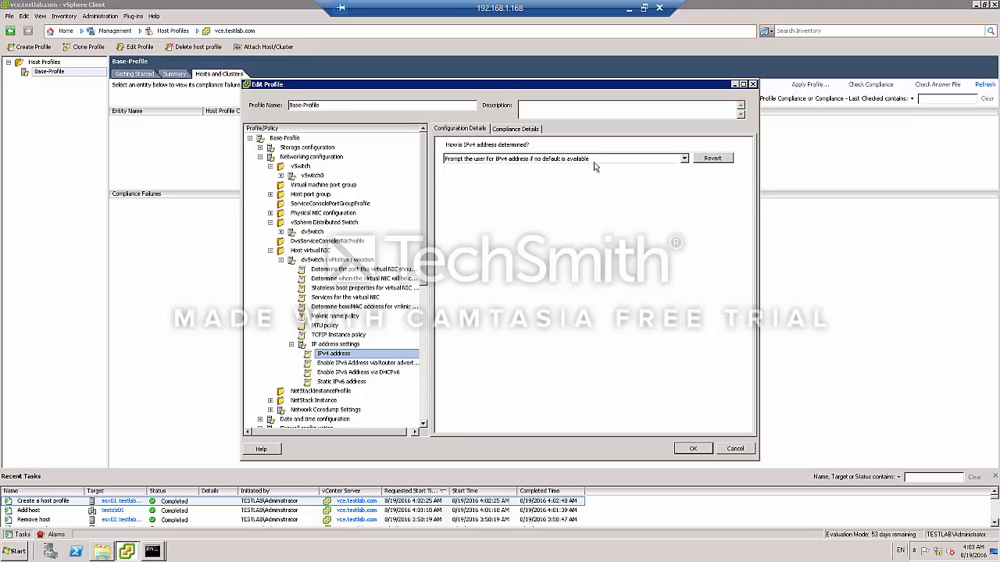
left_click(684, 159)
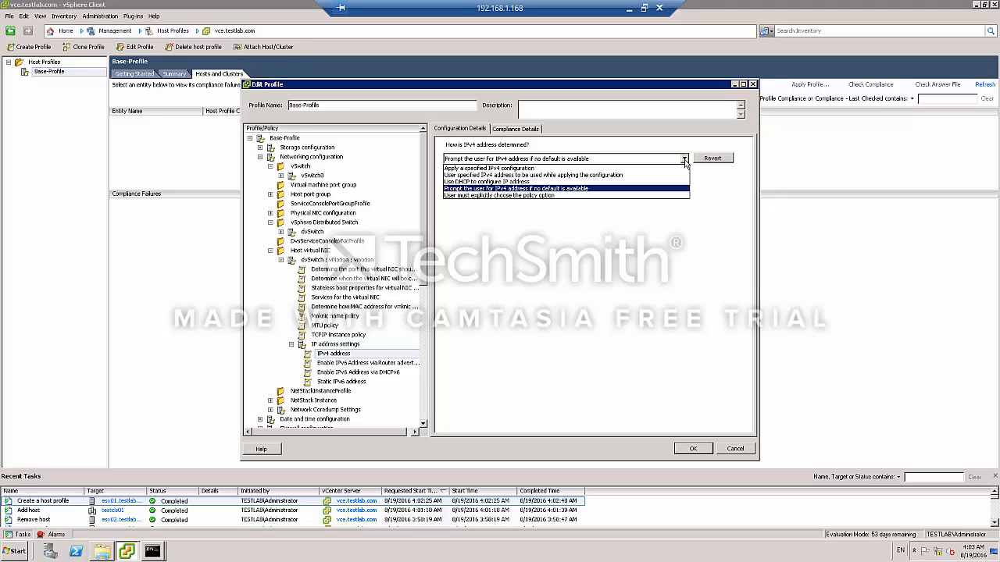
left_click(684, 160)
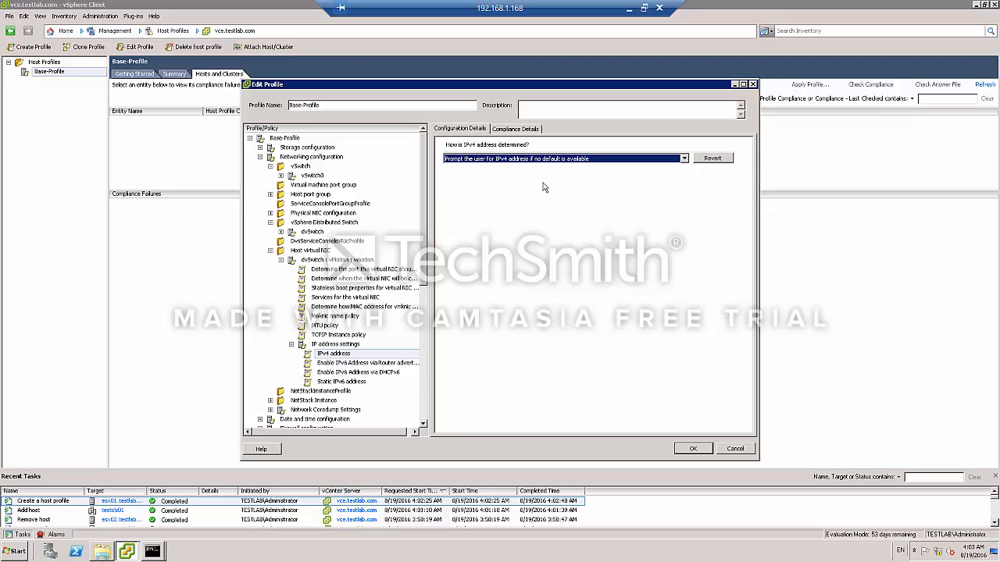
scroll(428, 285, "down", 1)
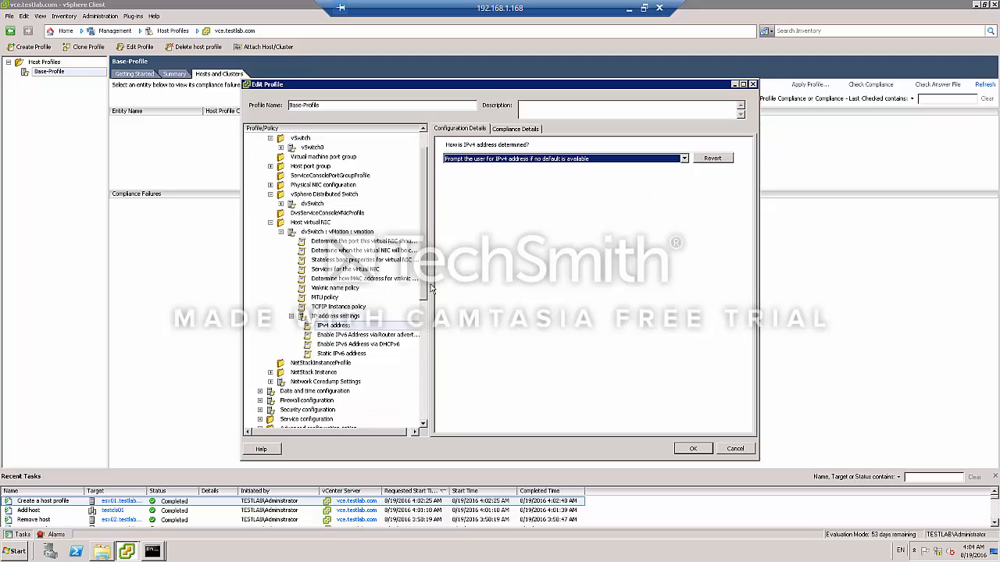
scroll(429, 286, "down", 2)
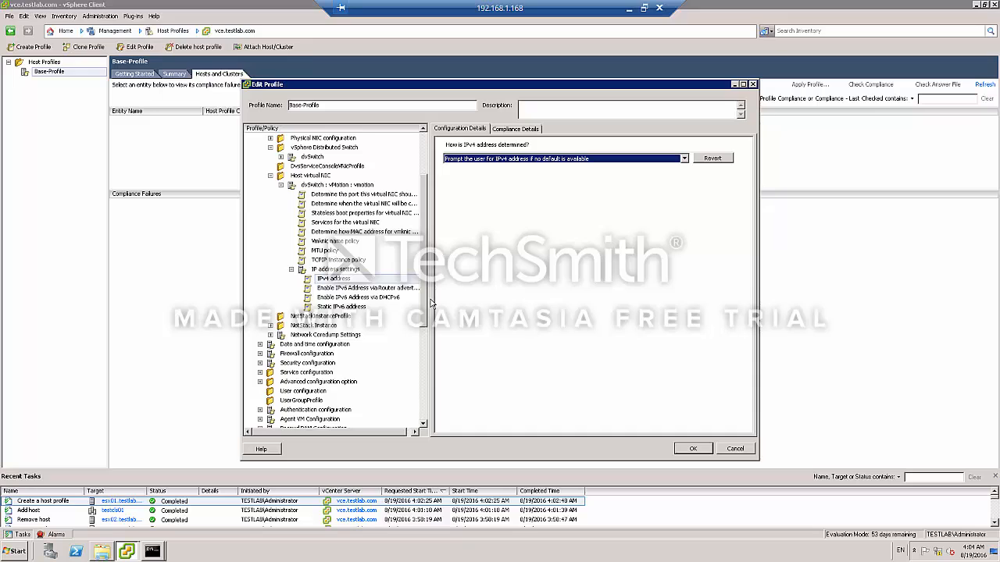
scroll(431, 303, "down", 1)
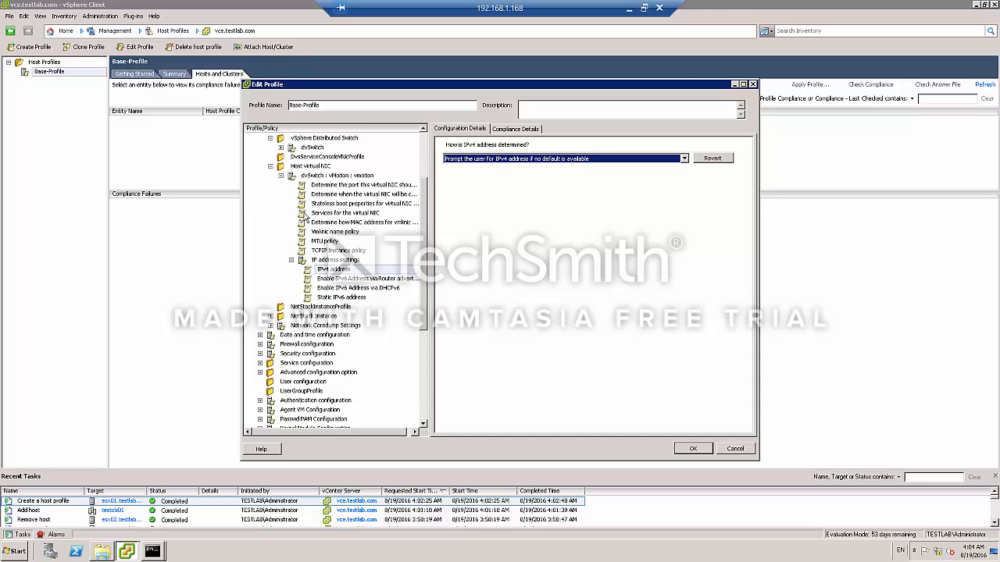
left_click(271, 167)
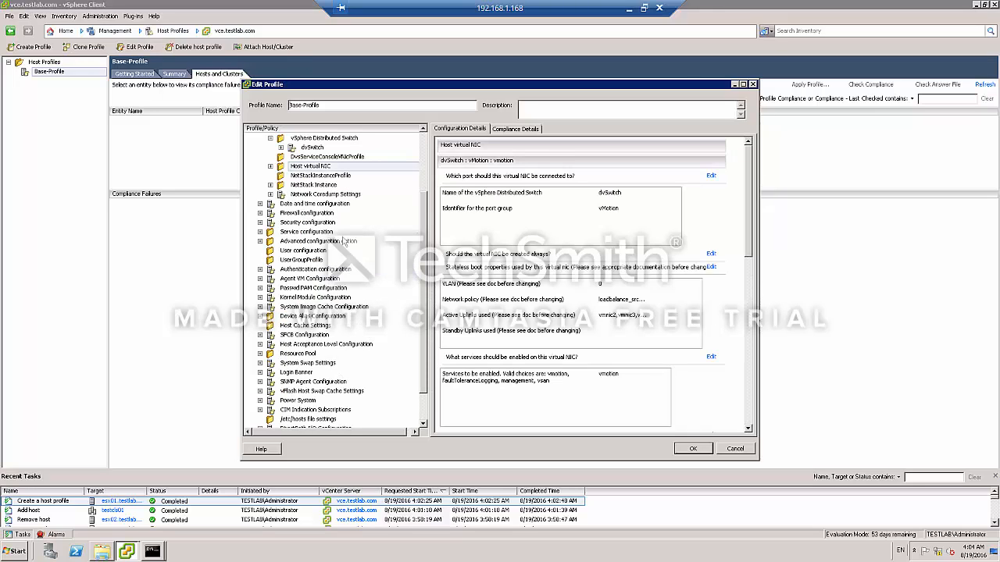
Set the administrator password policy to Configure a fixed administrator password and enter the password twice.
left_click(260, 223)
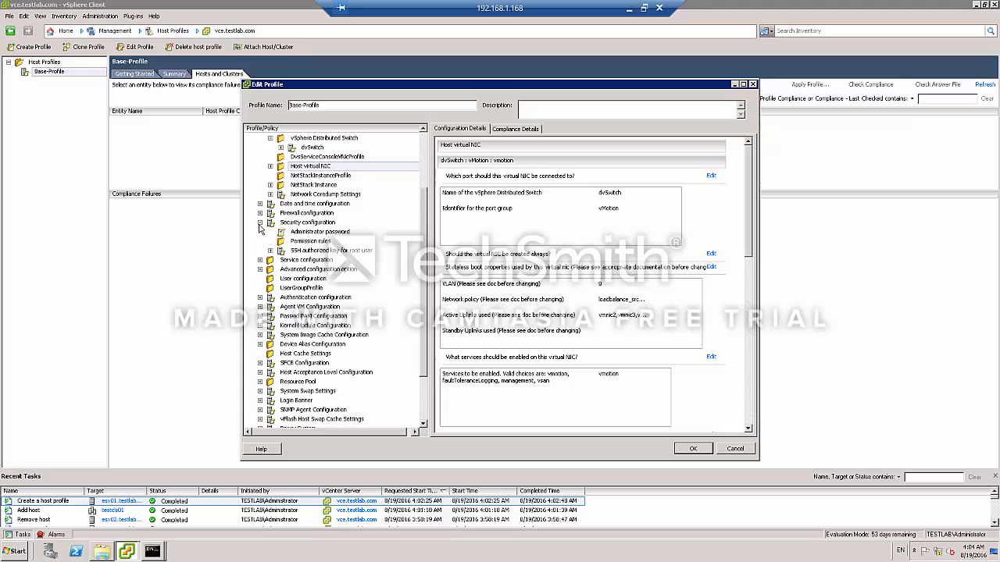
left_click(297, 232)
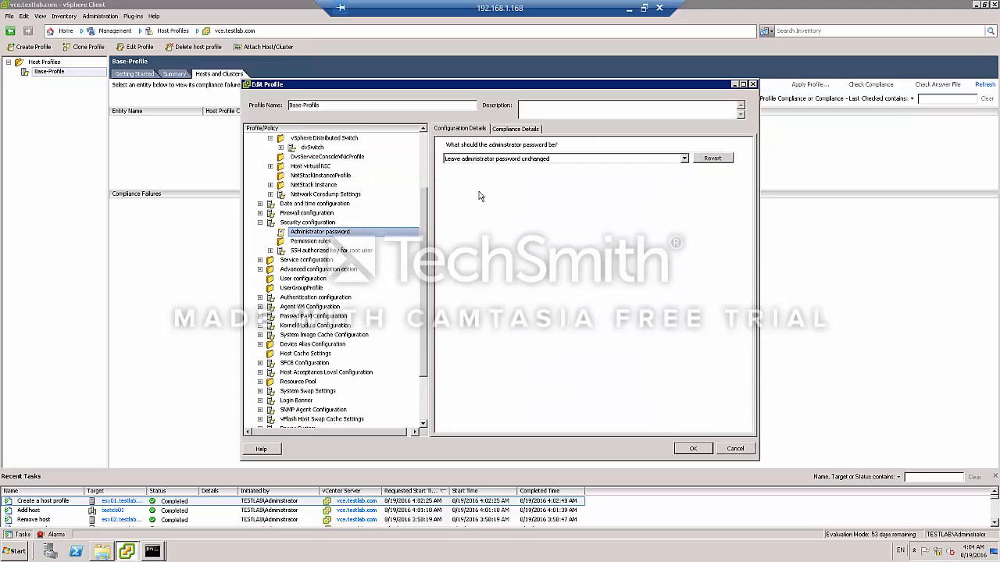
left_click(549, 160)
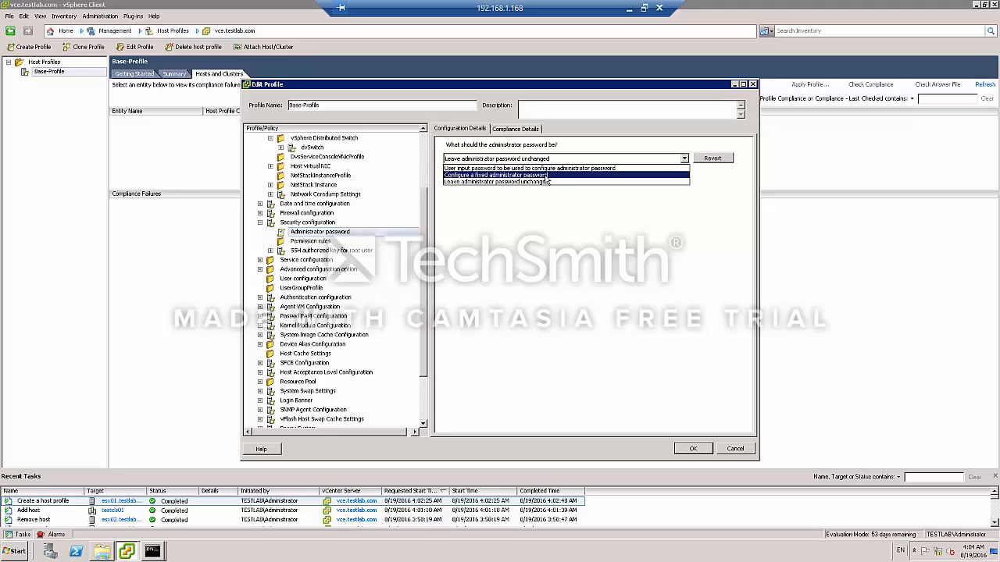
left_click(547, 175)
left_click(627, 180)
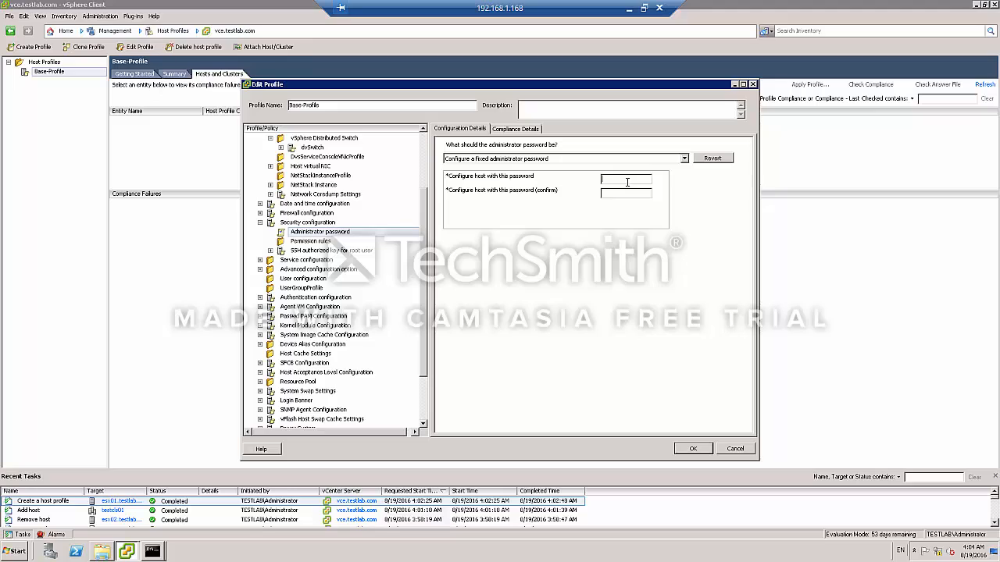
key("Tab")
type("*******")
left_click(312, 243)
left_click(296, 233)
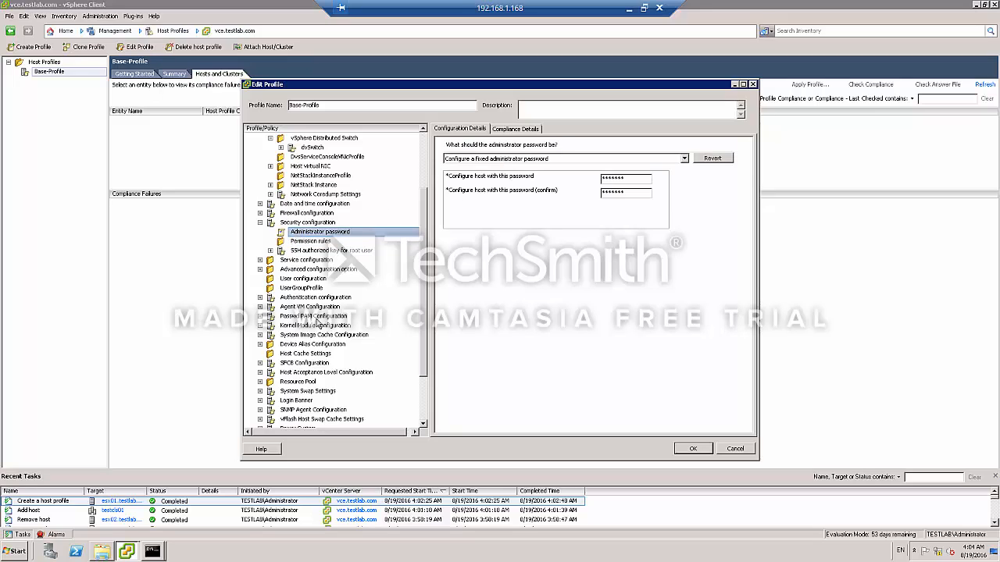
Set the Login Banner Text message to "Welcome to the Test Lab".
left_click(260, 213)
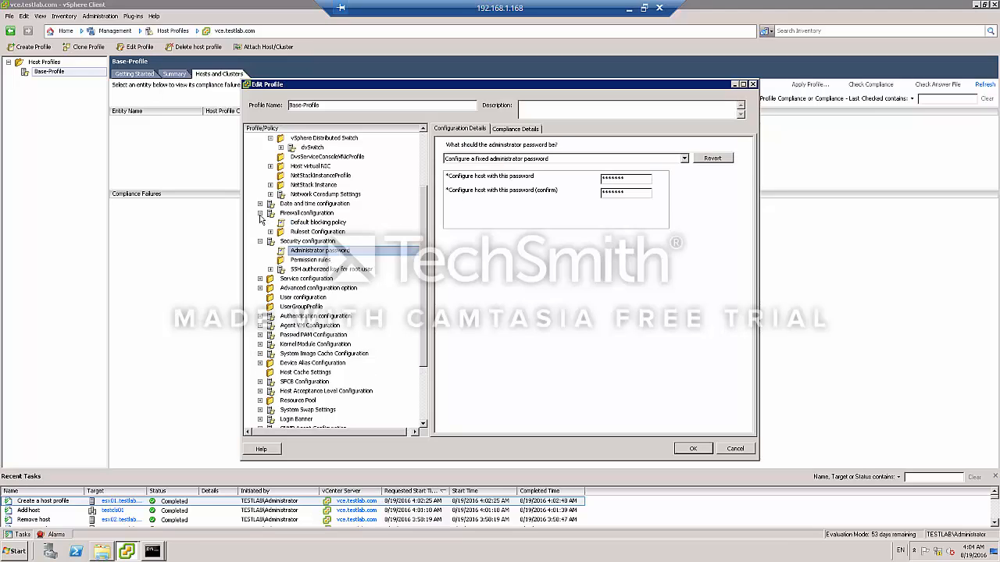
left_click(260, 205)
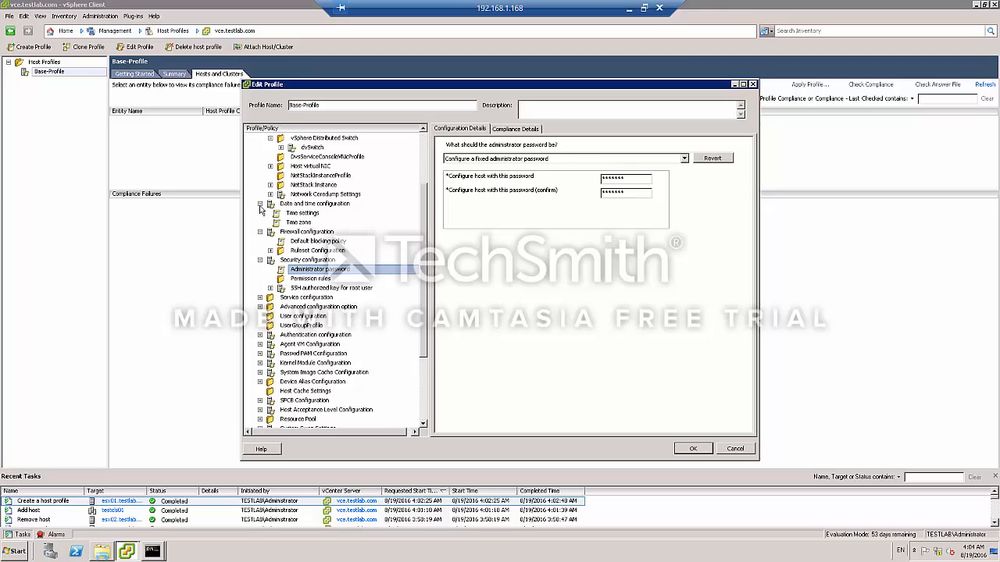
left_click(260, 204)
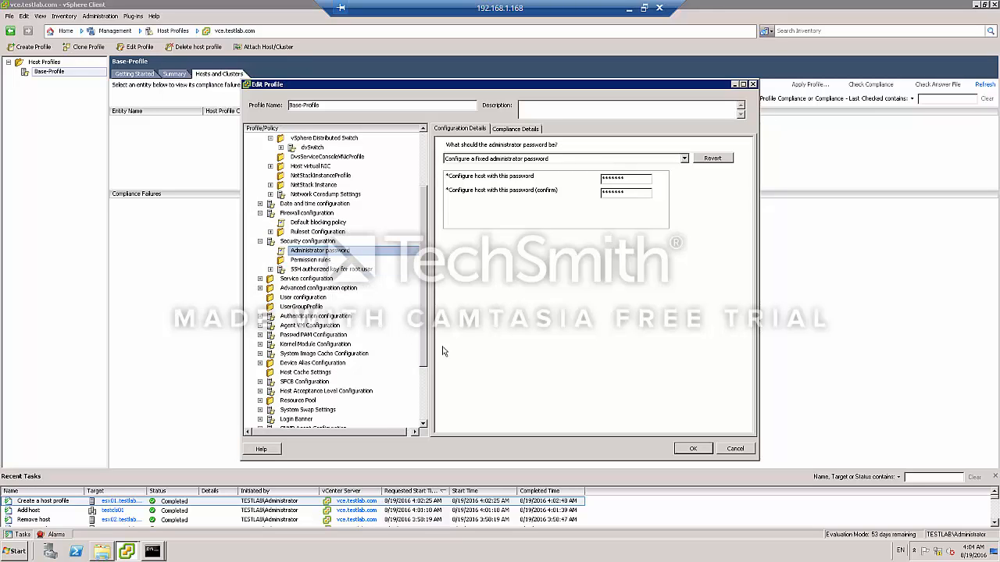
scroll(424, 356, "down", 1)
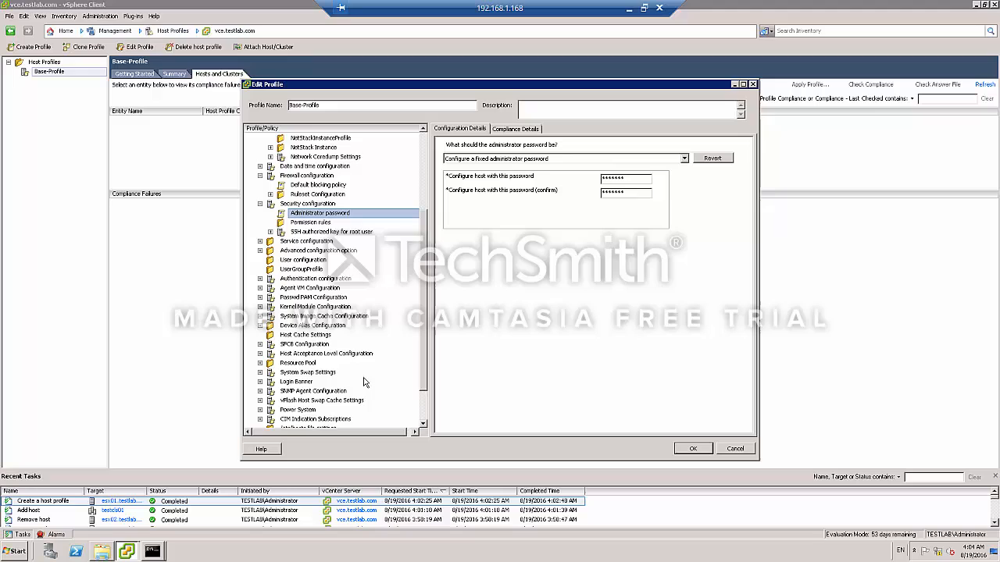
left_click(299, 382)
left_click(260, 382)
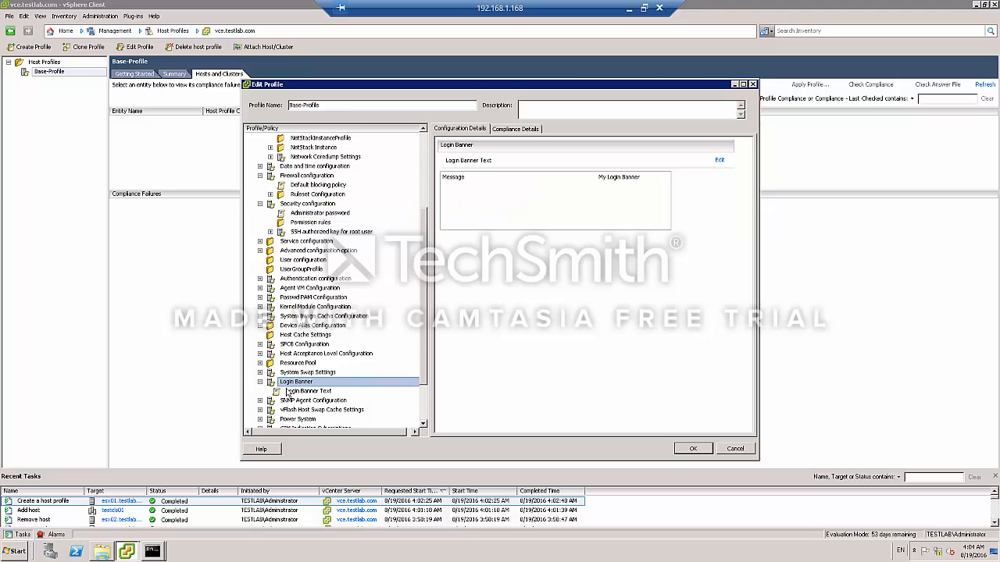
left_click(291, 391)
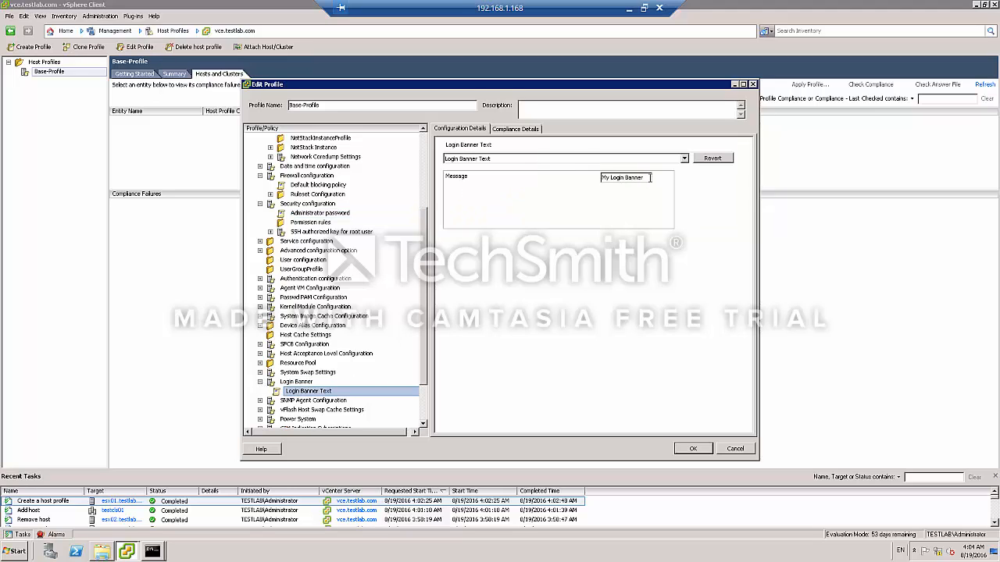
left_click_drag(650, 177, 505, 172)
key("BackSpace")
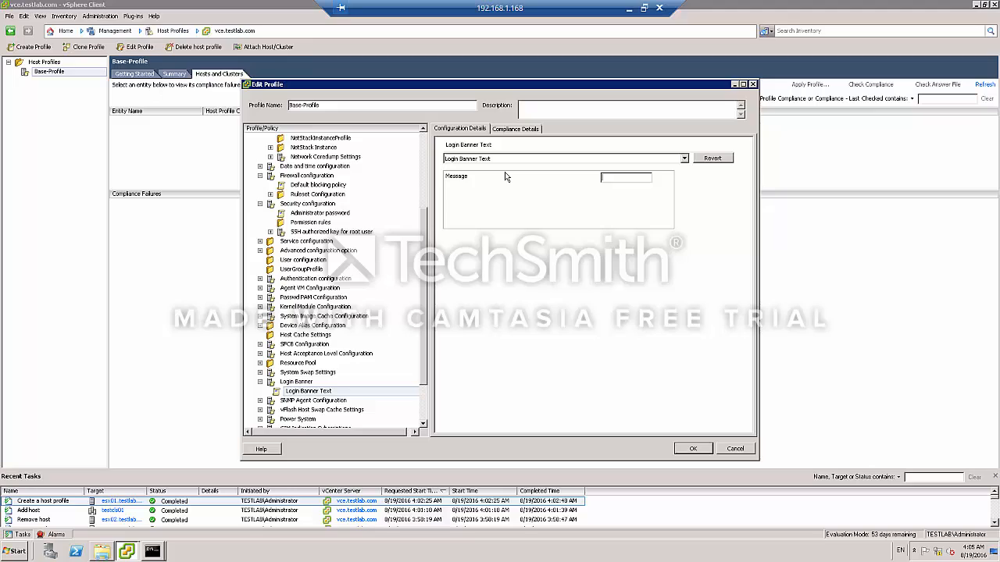
type("Welc")
type("ome to th")
type("e test")
key("BackSpace")
type("Test Lab")
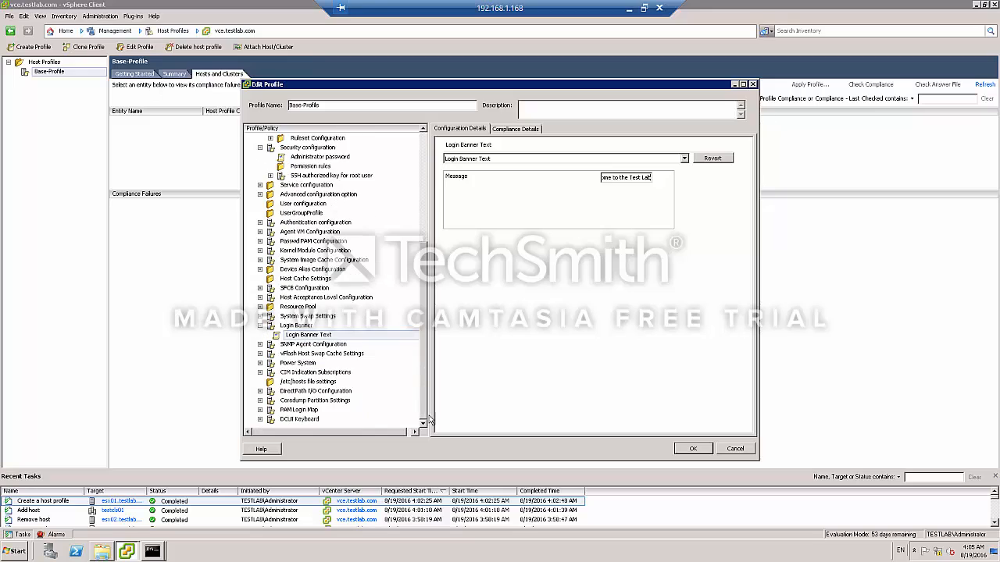
Browse the service configuration policies and save the edited Base-Profile.
scroll(428, 390, "down", 2)
left_click(261, 317)
left_click(261, 316)
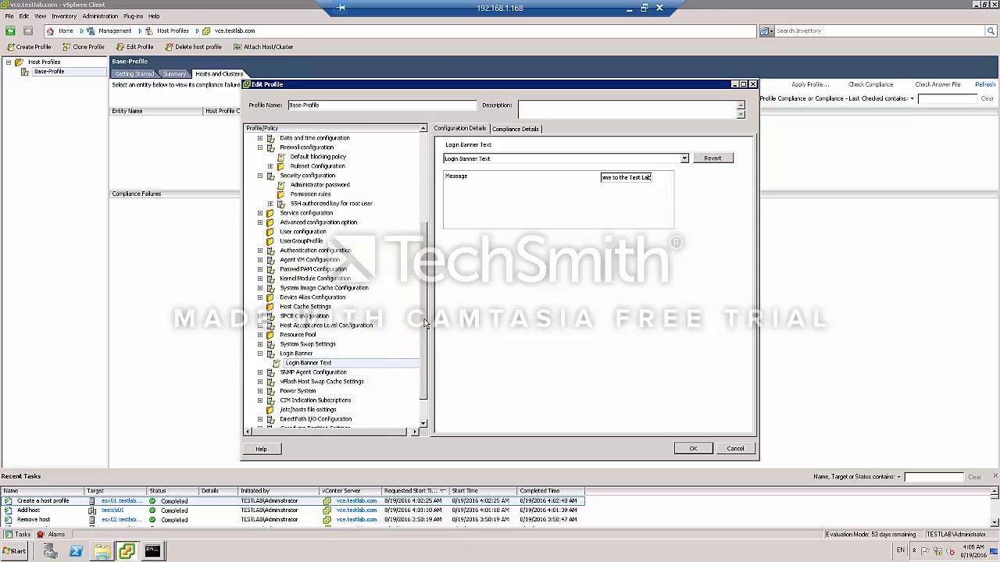
scroll(426, 343, "up", 3)
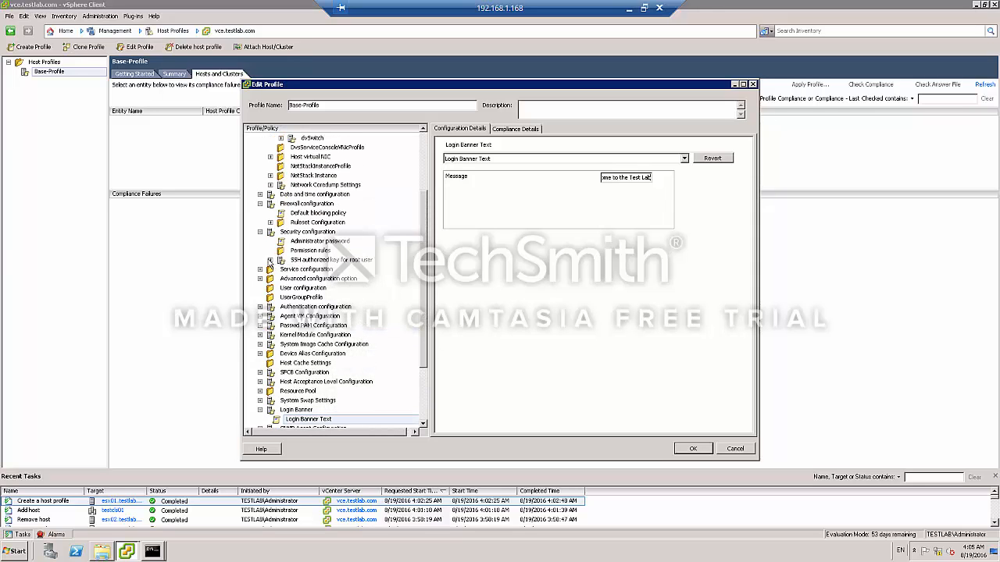
left_click(260, 268)
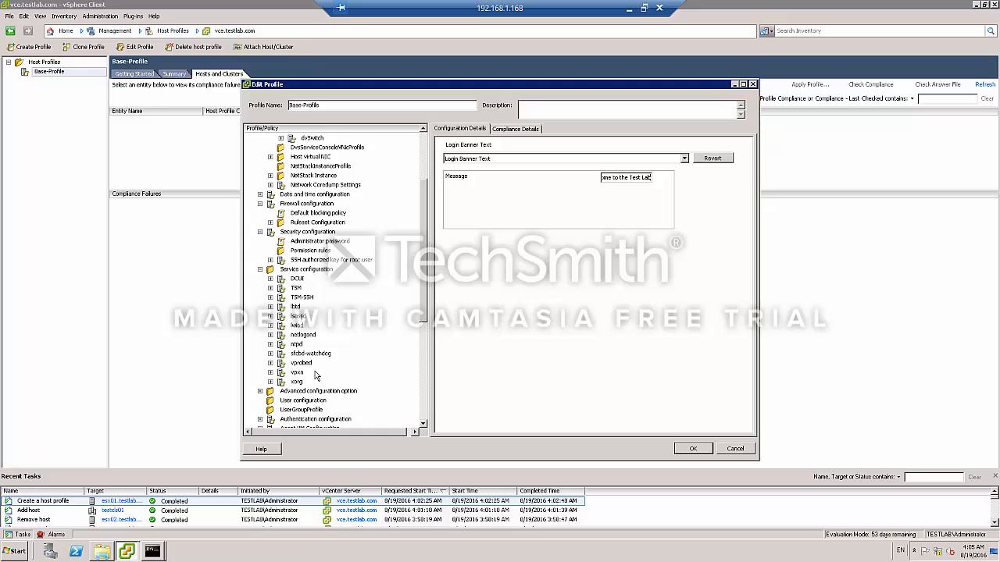
left_click(259, 269)
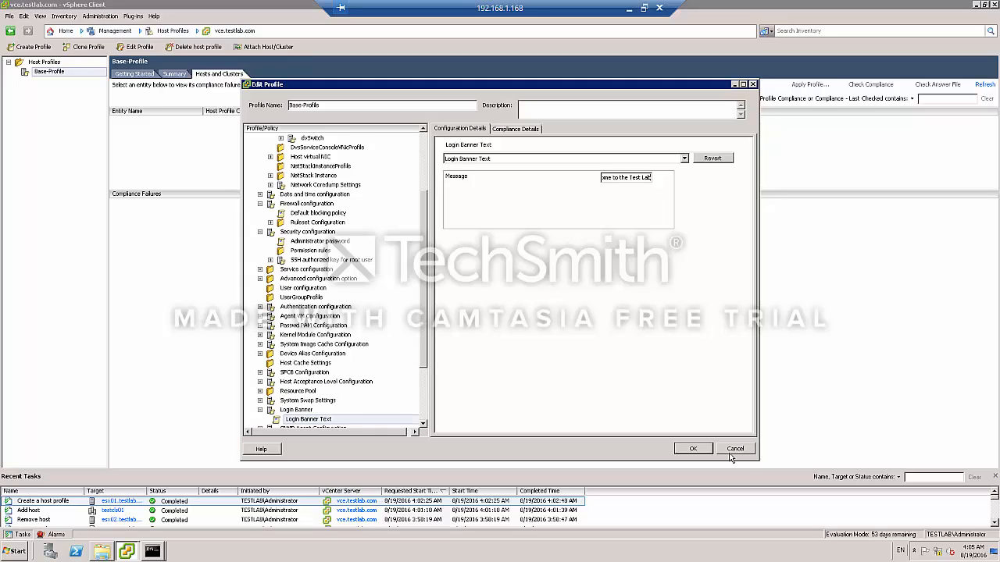
left_click(701, 451)
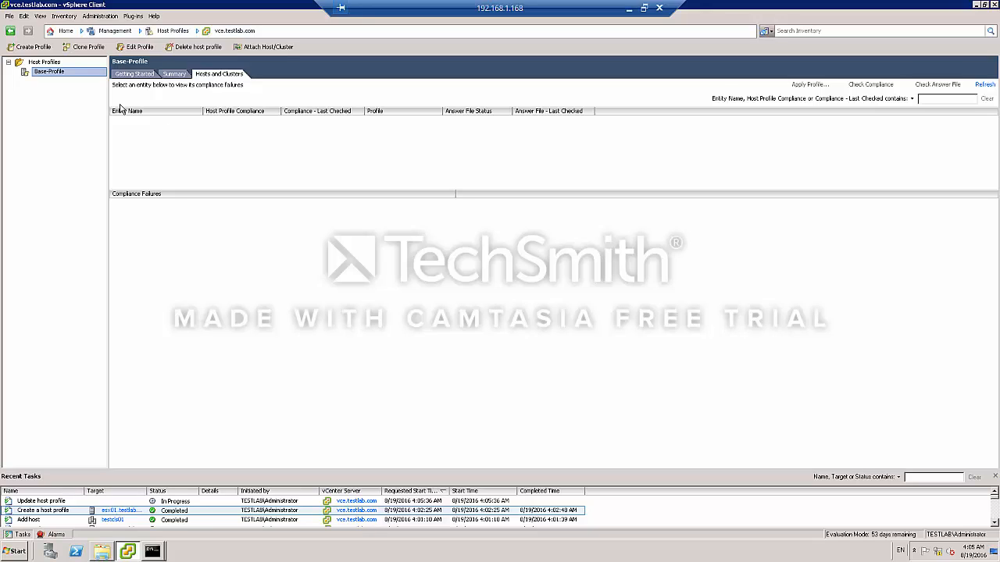
Attach Base-Profile to the testcls01 cluster in DC01.
right_click(79, 72)
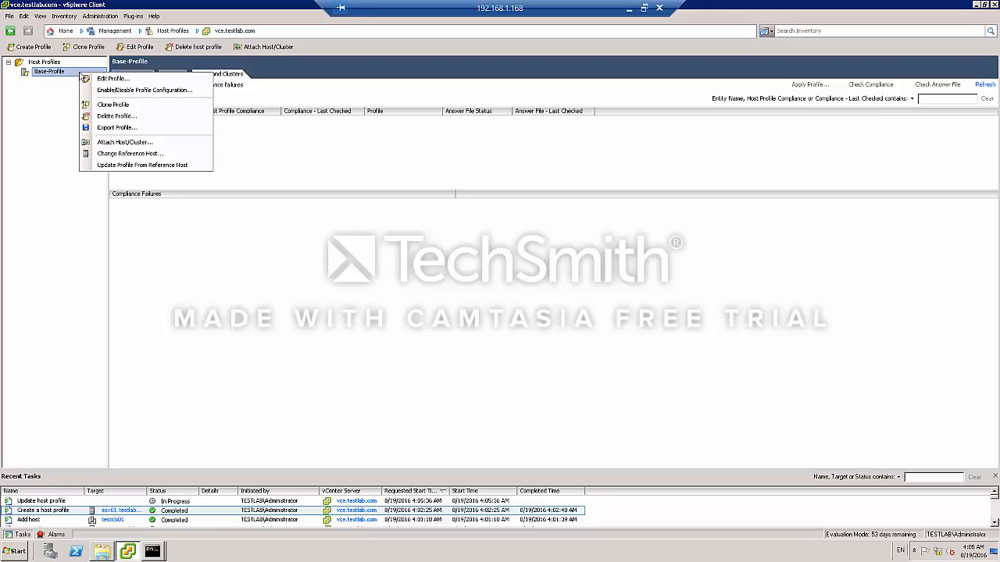
left_click(145, 142)
left_click(353, 187)
left_click(340, 186)
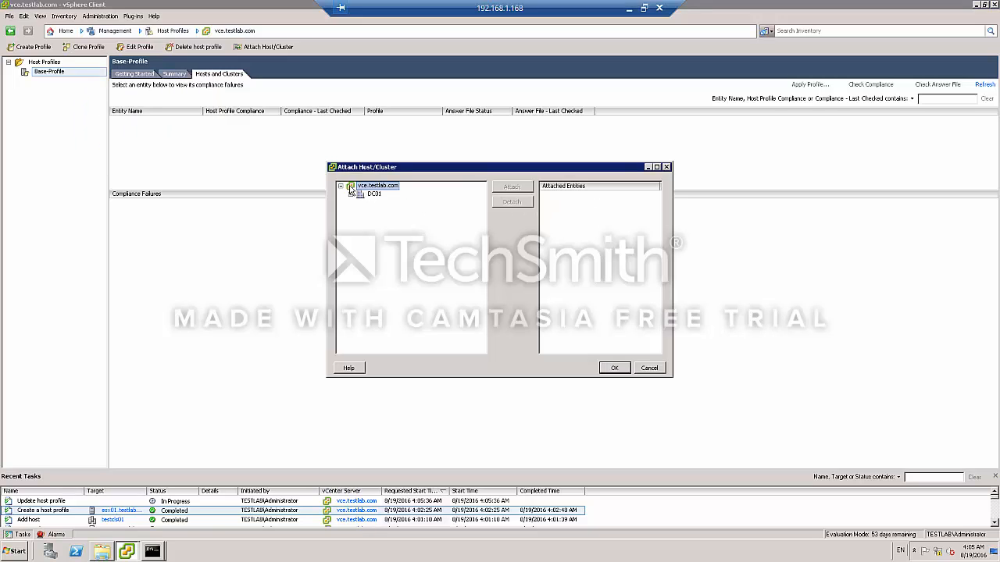
left_click(351, 193)
left_click(360, 203)
left_click(388, 202)
left_click(511, 187)
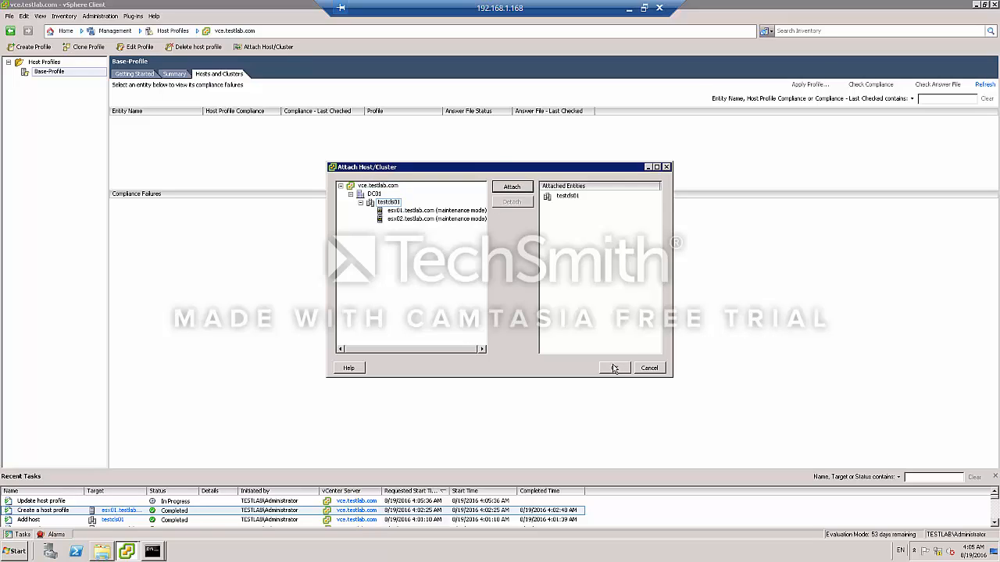
left_click(614, 367)
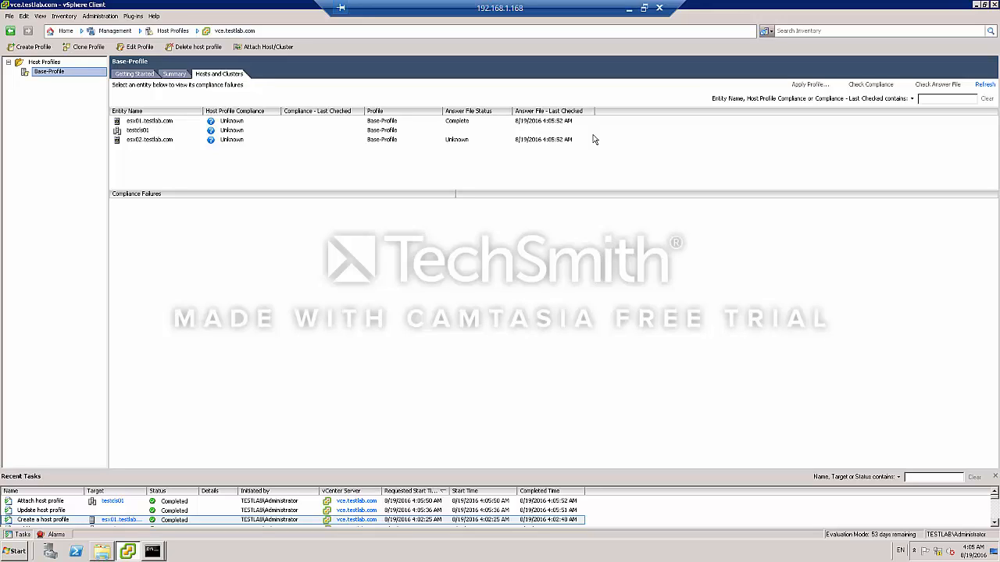
Check esx01.testlab.com's compliance with the attached profile.
left_click(166, 125)
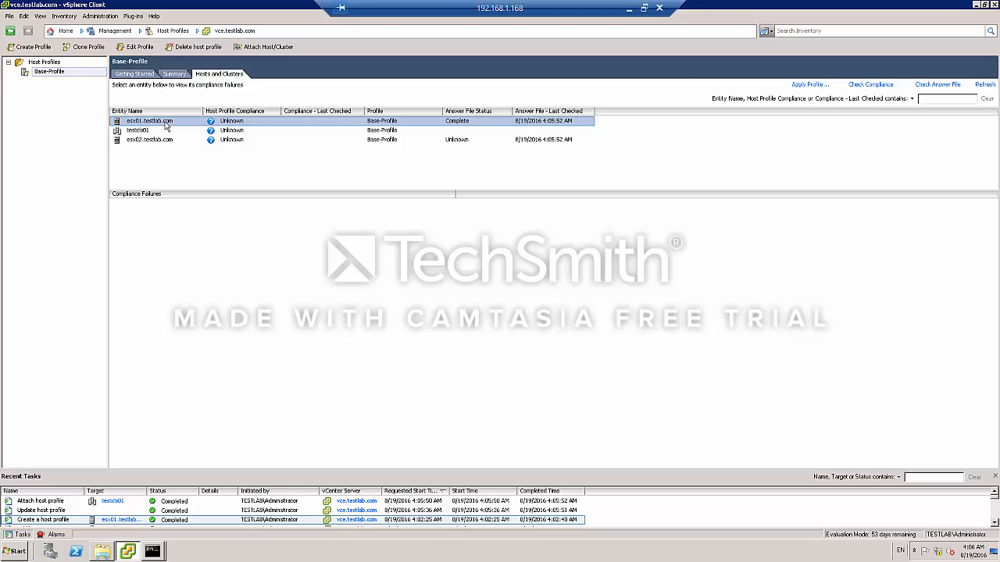
right_click(165, 126)
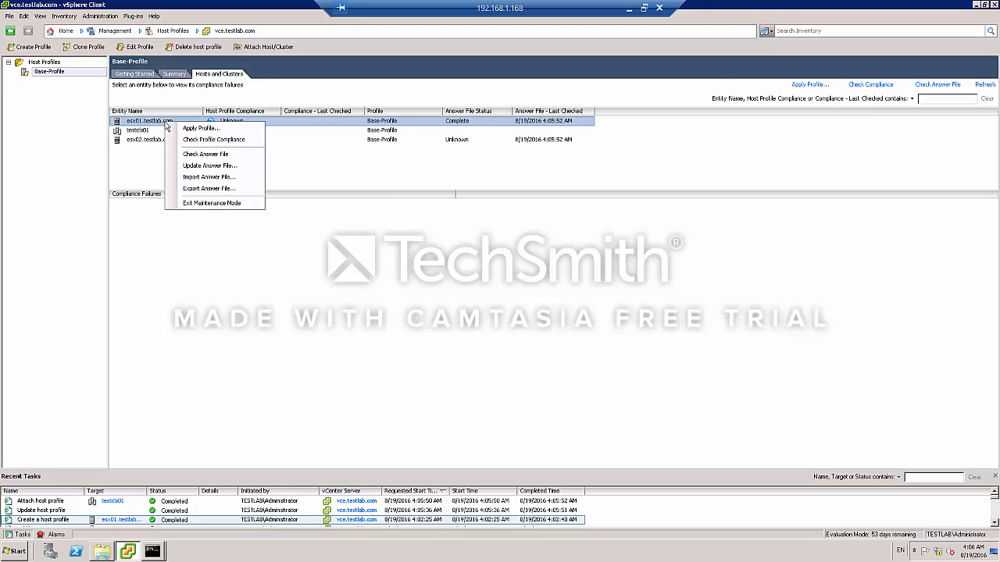
left_click(205, 140)
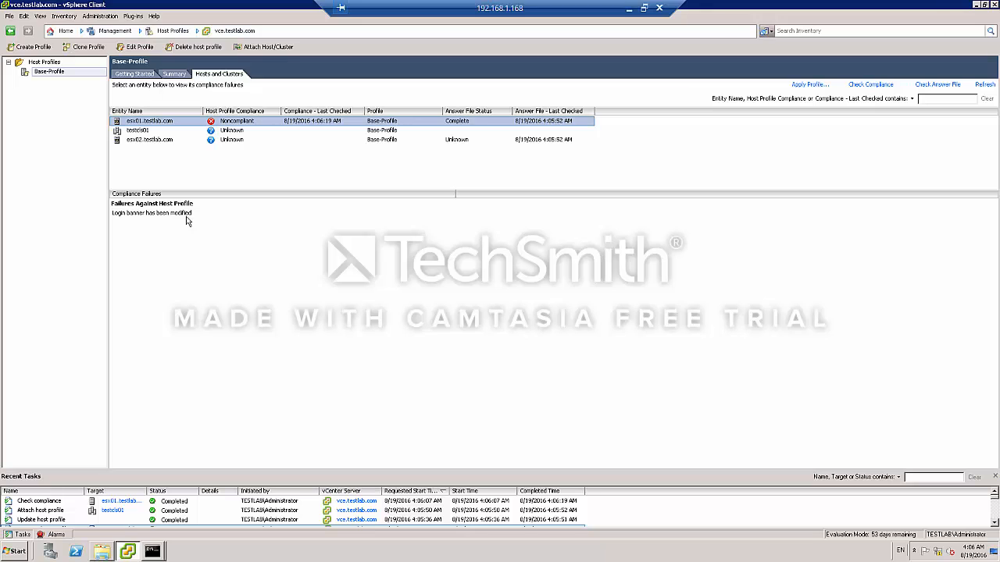
Switch to the other remote desktop to view the esx01 and esx02 consoles in VMware Workstation, then return to vCenter.
left_click(643, 8)
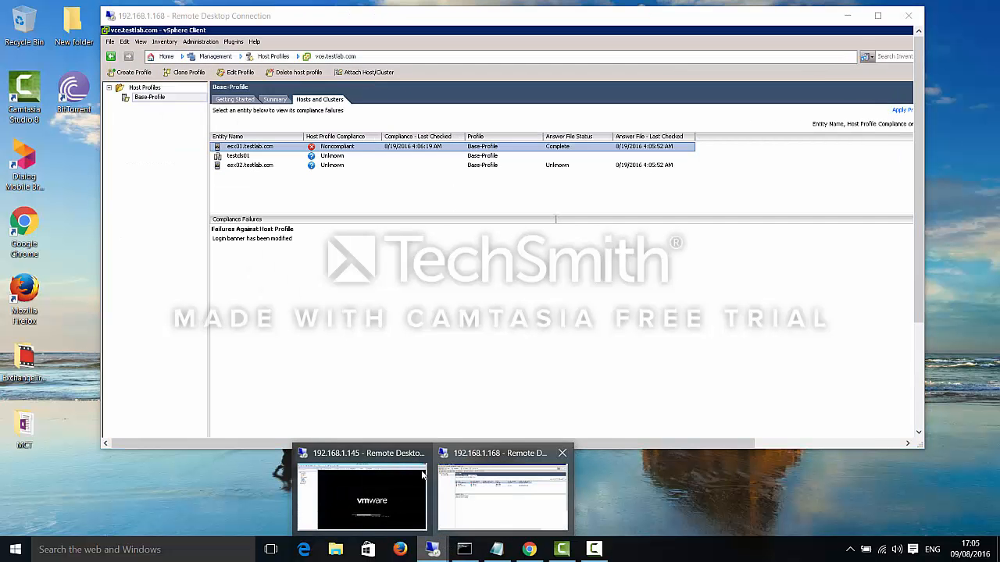
left_click(361, 500)
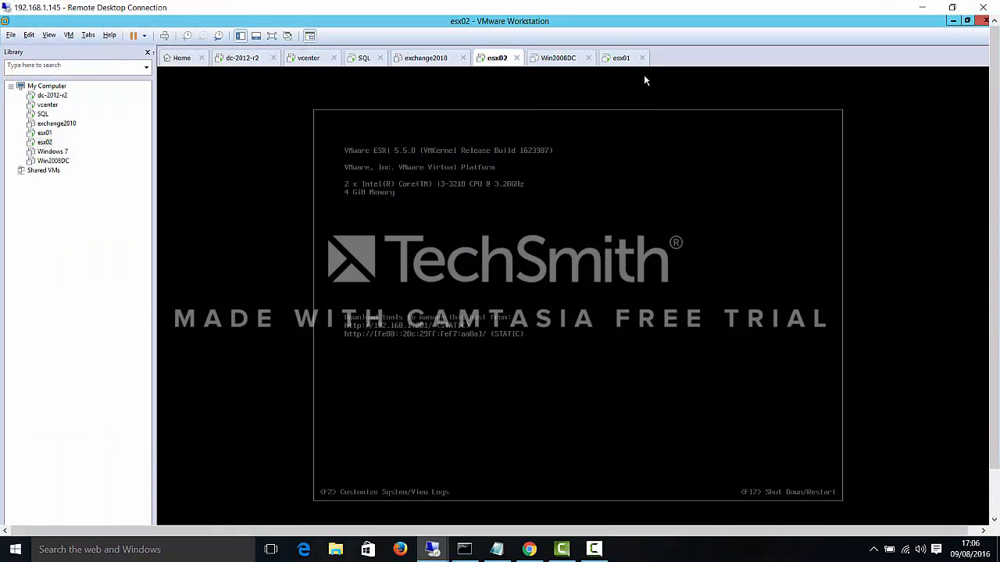
left_click(622, 59)
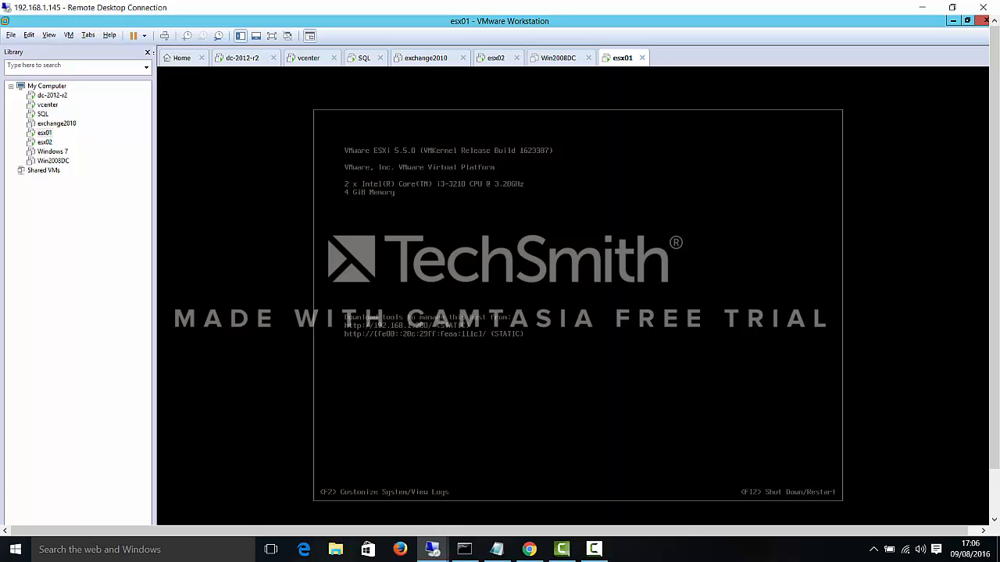
left_click(495, 59)
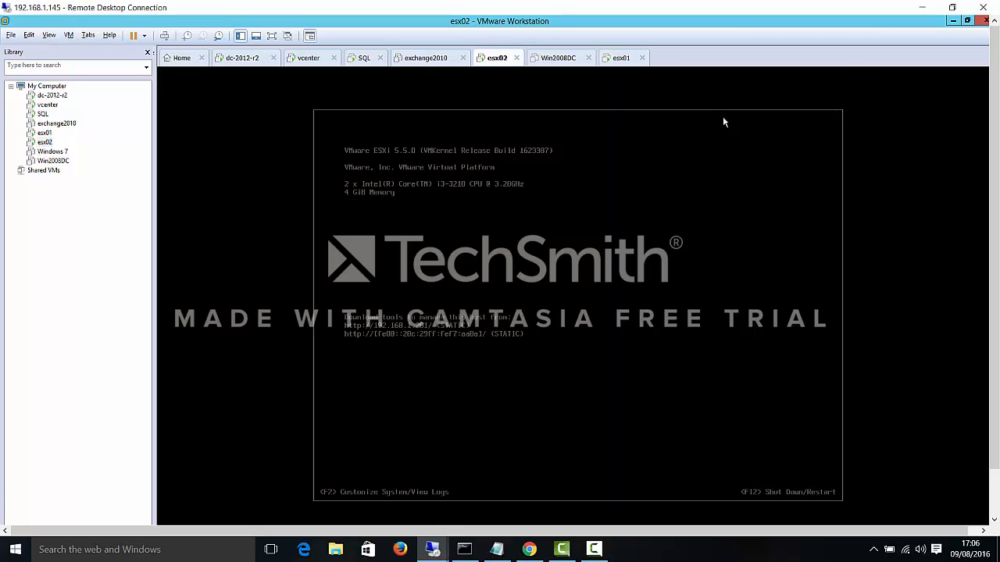
left_click(617, 58)
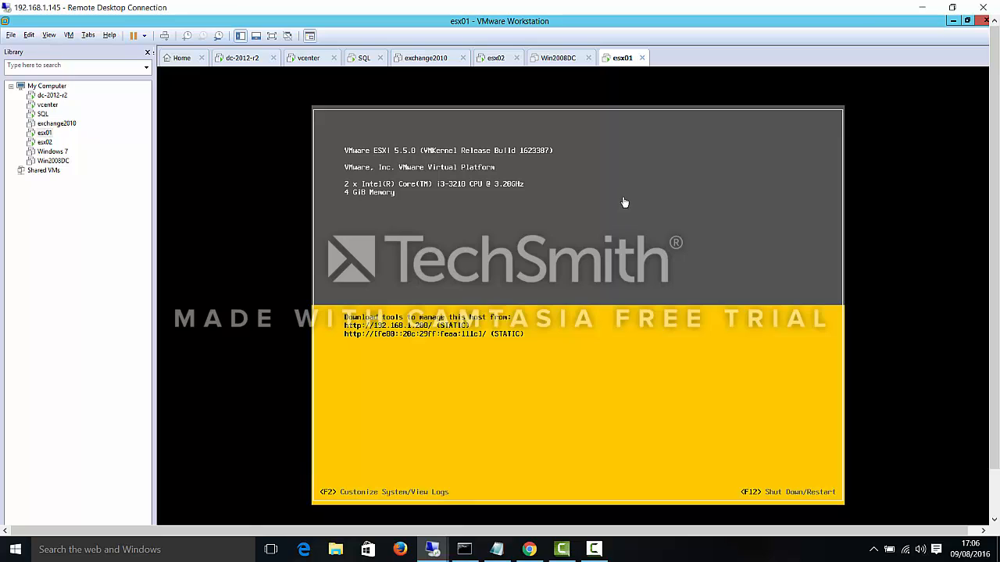
left_click(922, 8)
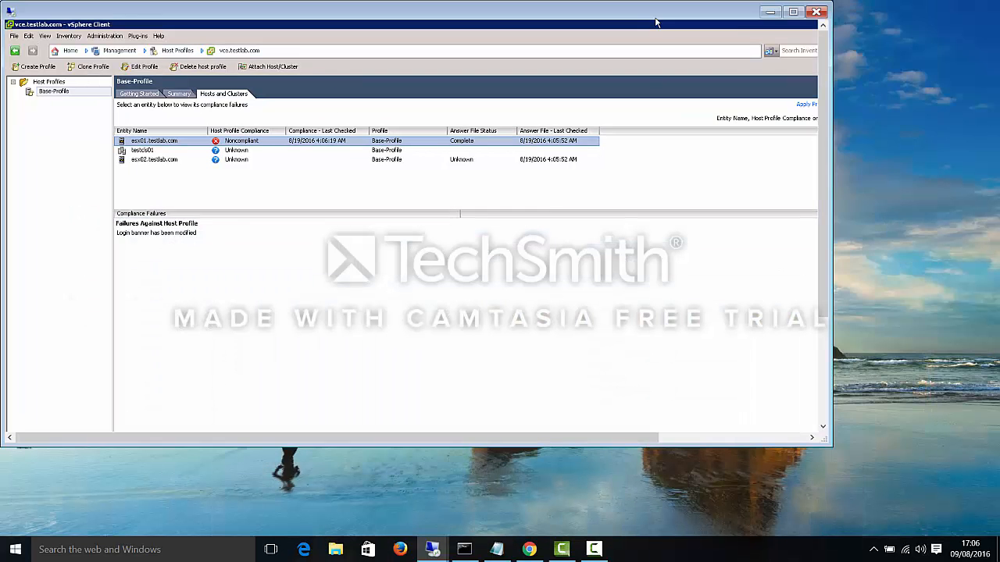
double_click(656, 17)
Apply Base-Profile to esx01.testlab.com and finish the configuration changes.
right_click(175, 124)
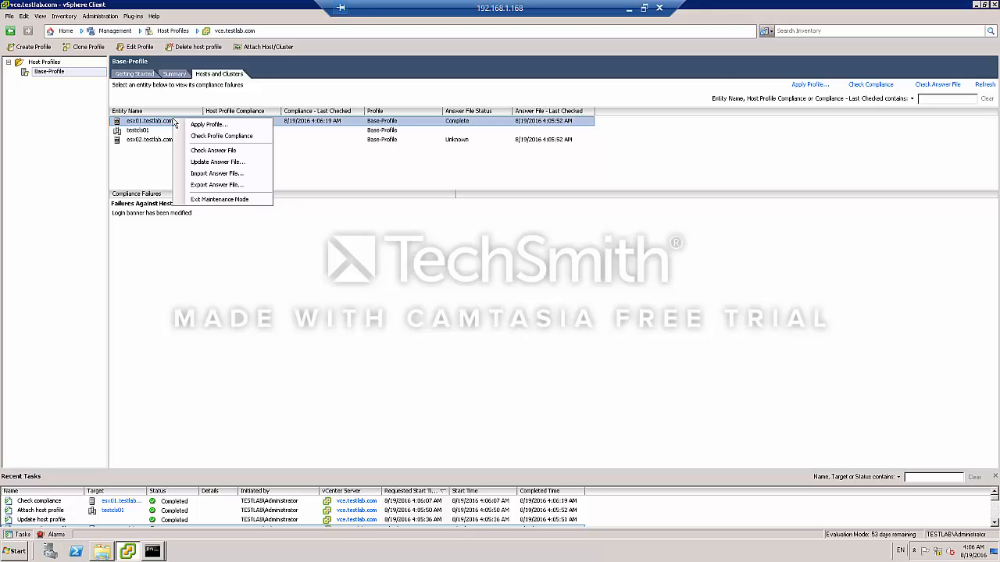
left_click(206, 125)
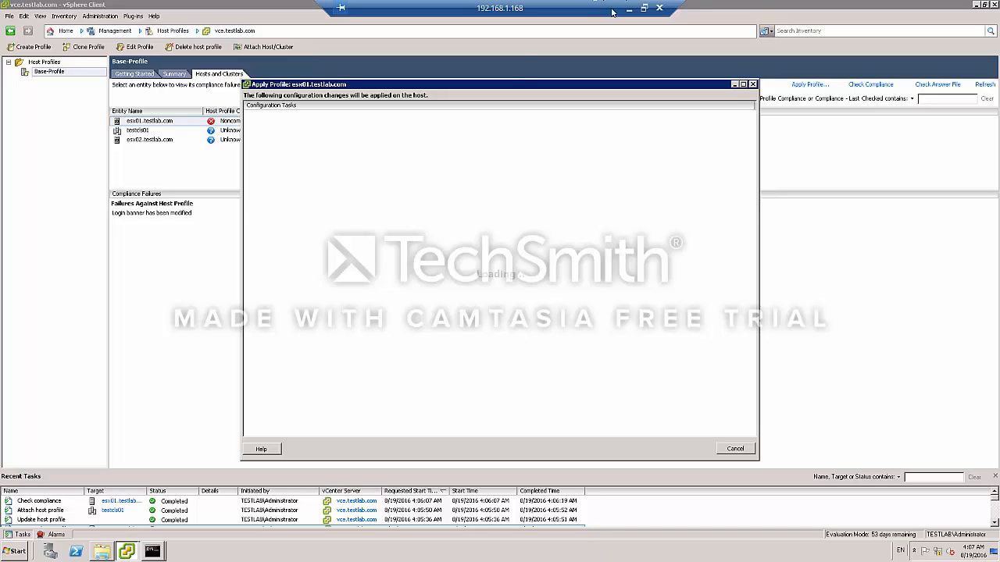
left_click_drag(512, 85, 540, 74)
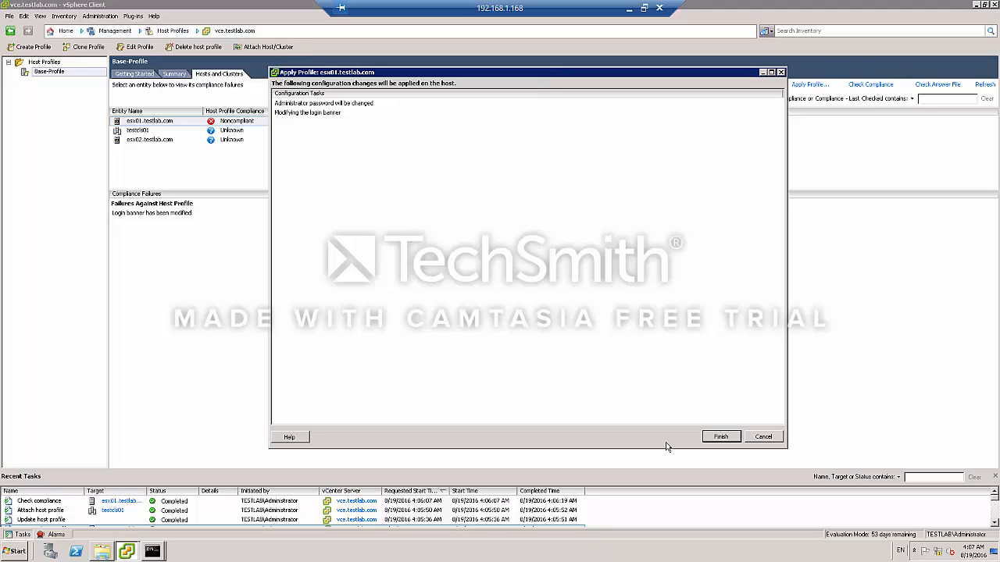
left_click(719, 437)
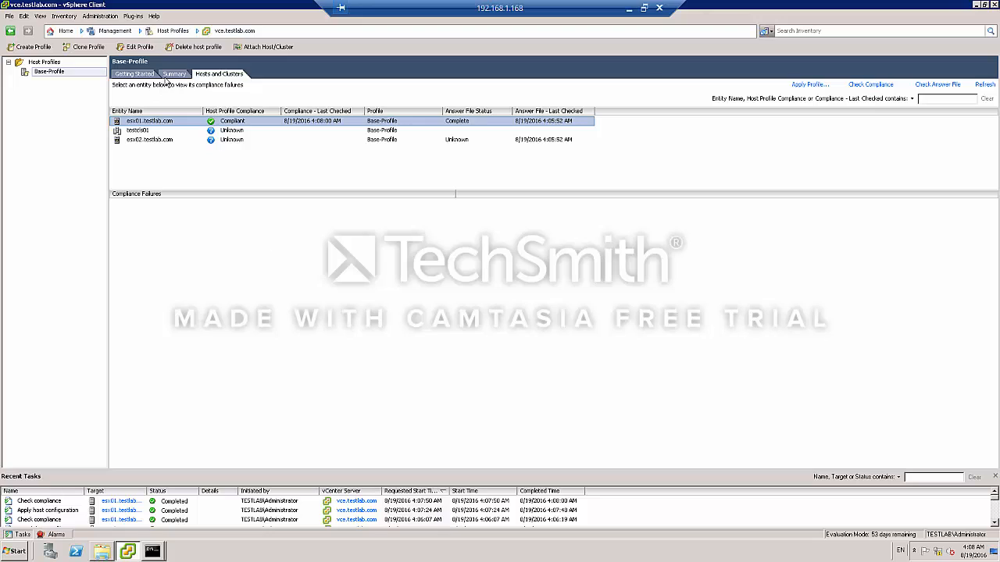
Review esx02's storage and networking configuration in Hosts and Clusters, then return to Host Profiles.
left_click(167, 140)
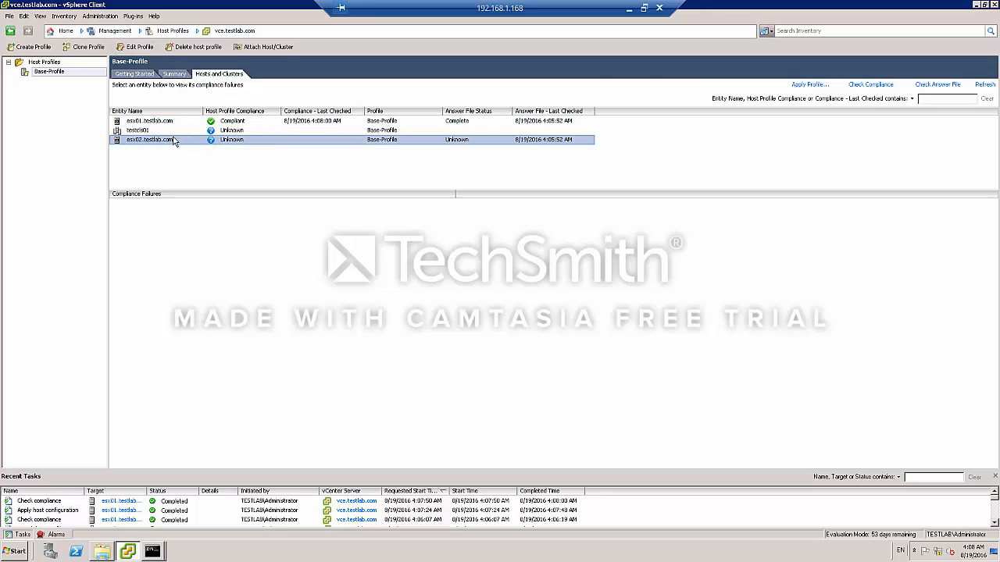
left_click(66, 31)
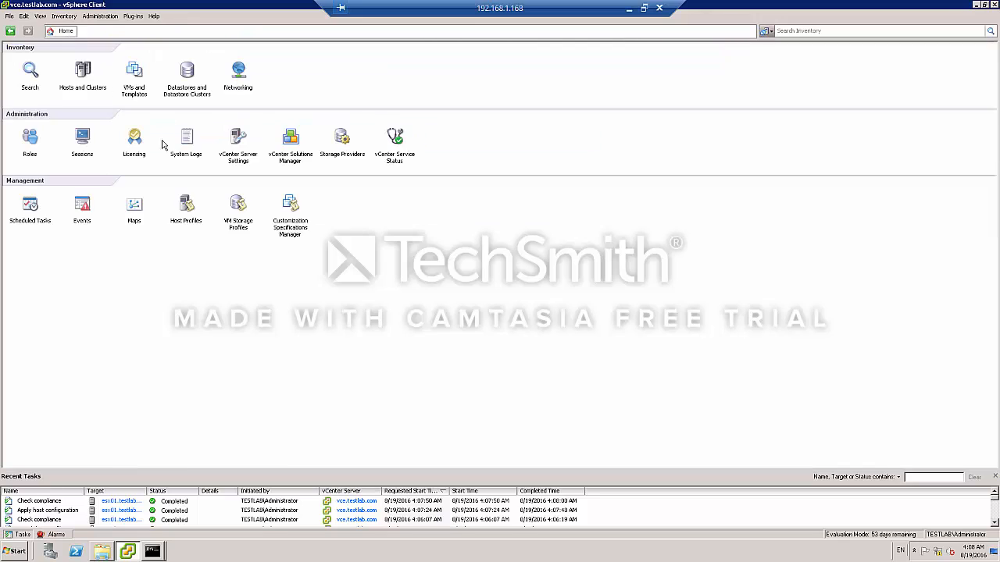
left_click(86, 74)
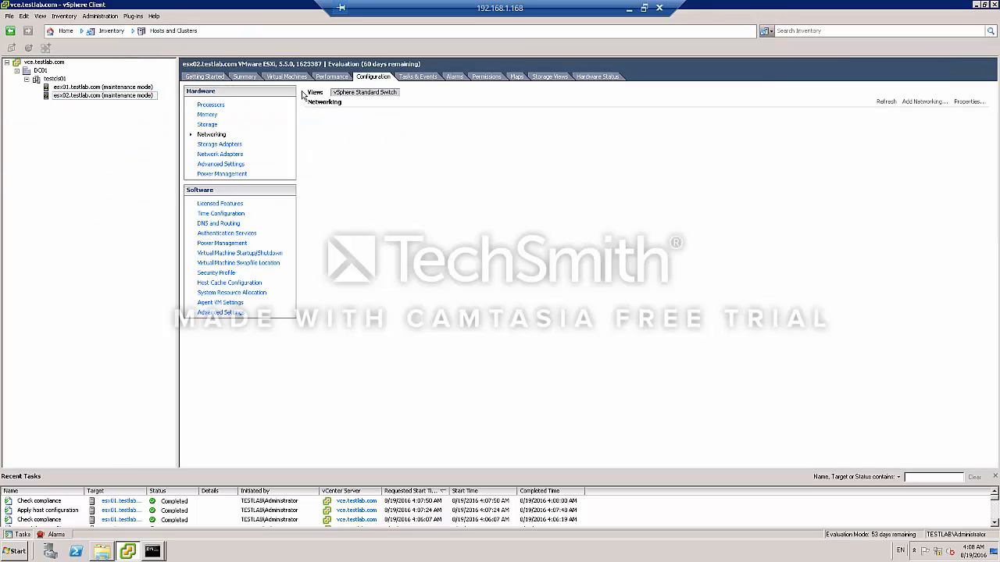
left_click(214, 125)
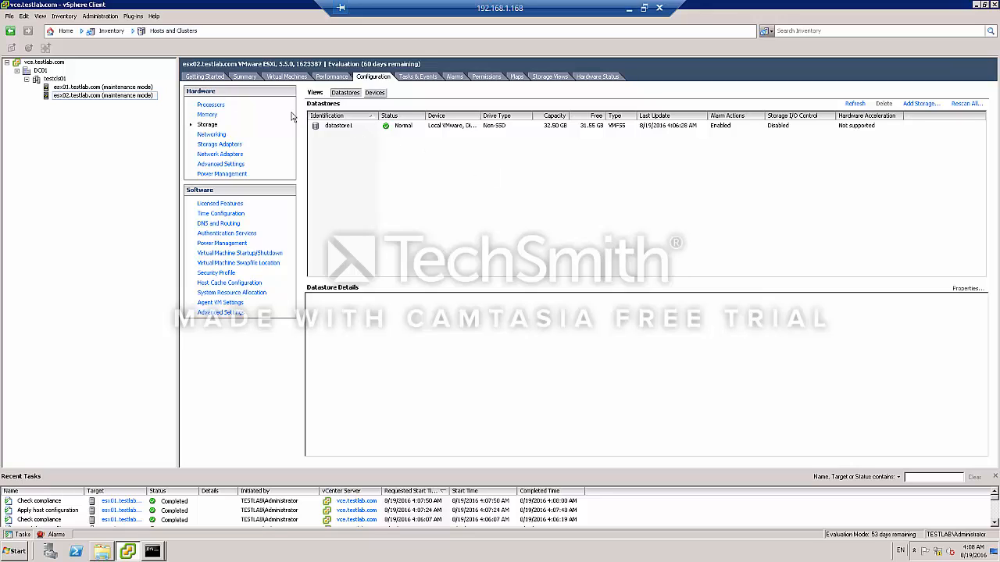
left_click(209, 134)
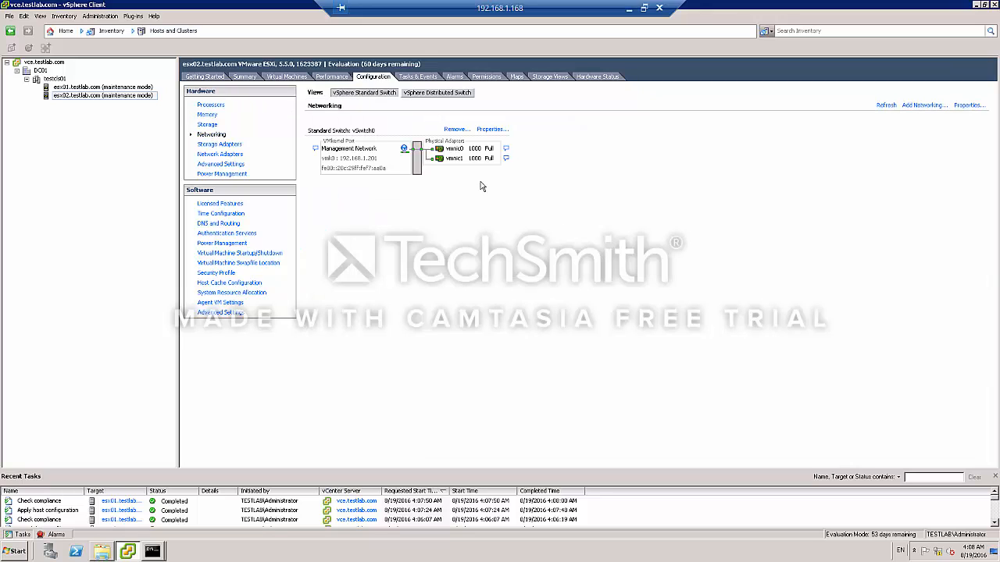
left_click(459, 94)
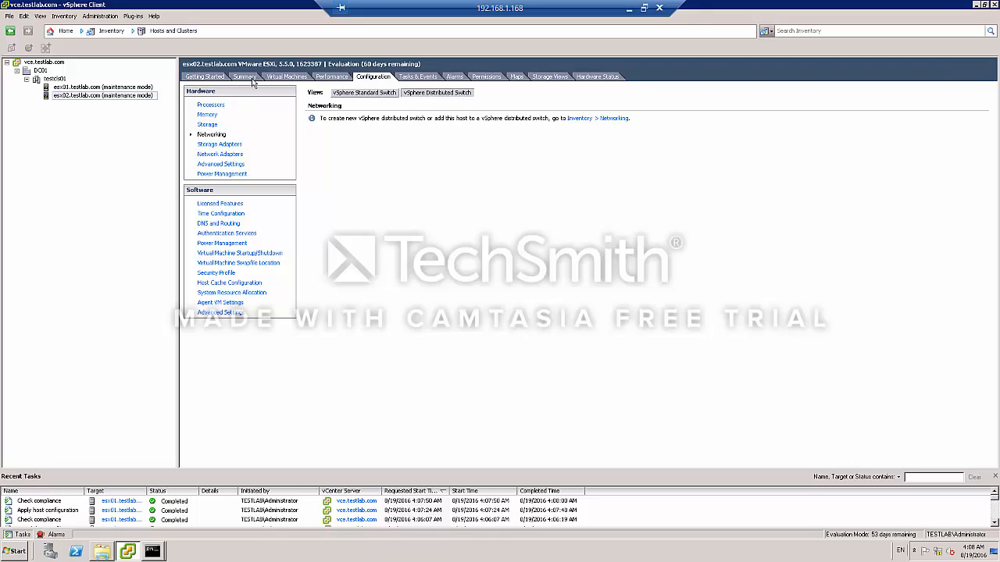
left_click(65, 33)
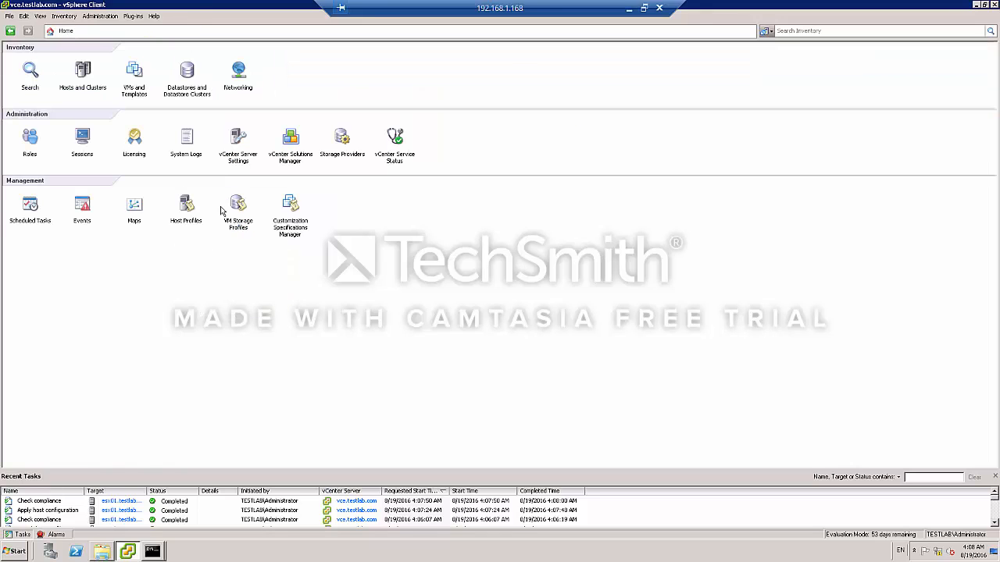
left_click(187, 201)
Start applying Base-Profile to esx02.testlab.com and open its IPv4 address policy.
right_click(165, 138)
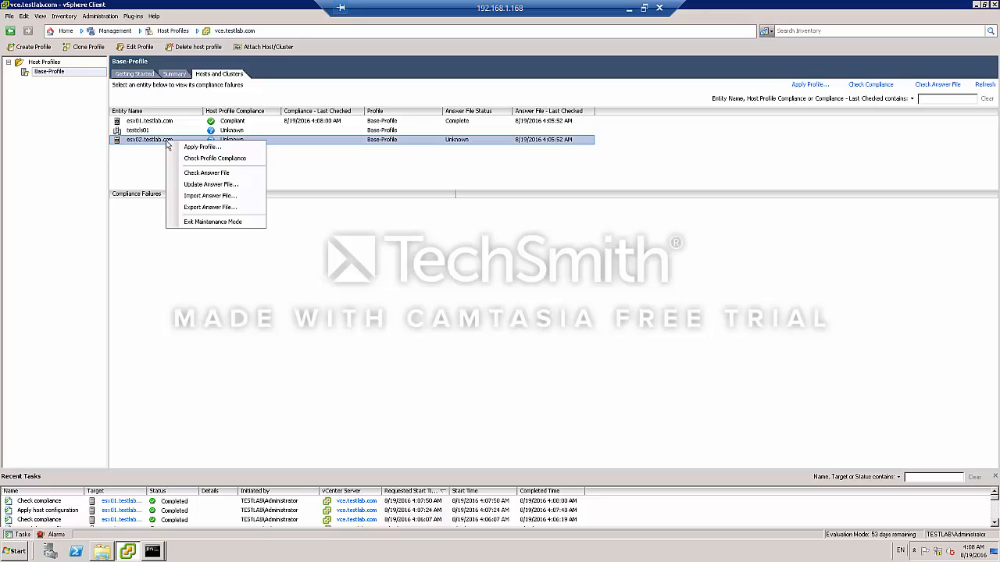
left_click(185, 150)
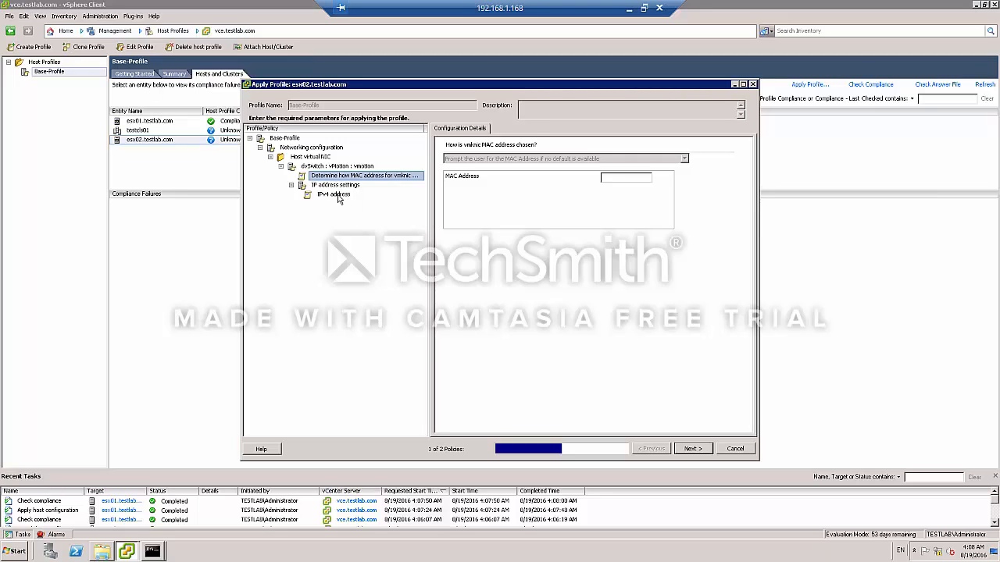
left_click(340, 195)
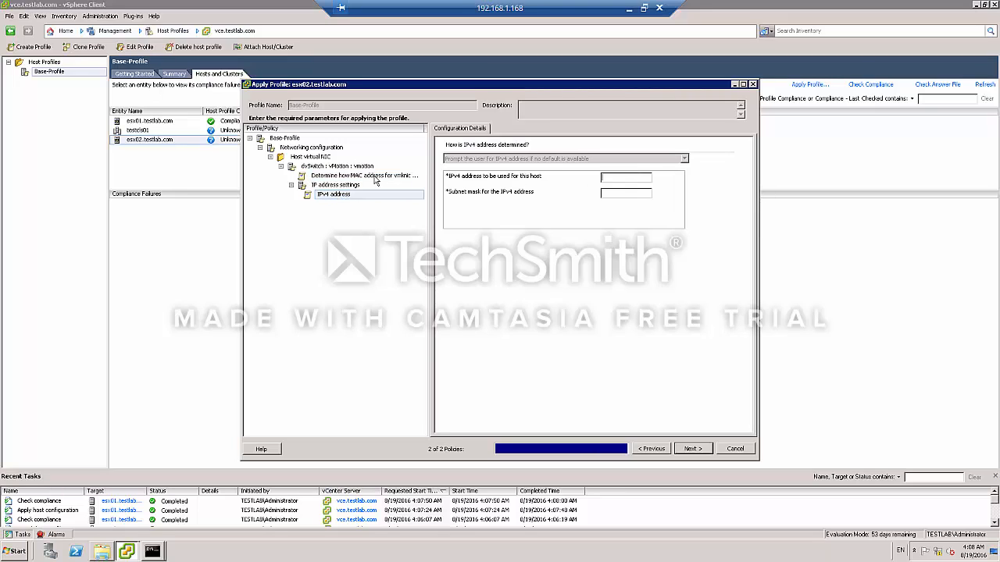
left_click(355, 169)
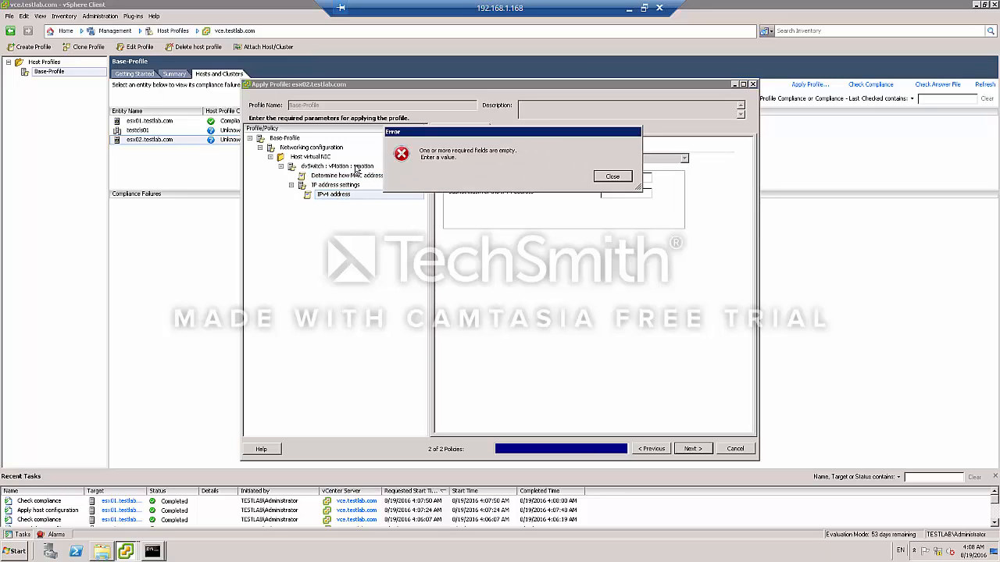
left_click(608, 177)
Enter IPv4 address 10.10.10.6 and a subnet mask, and try to finish applying the profile.
type("10")
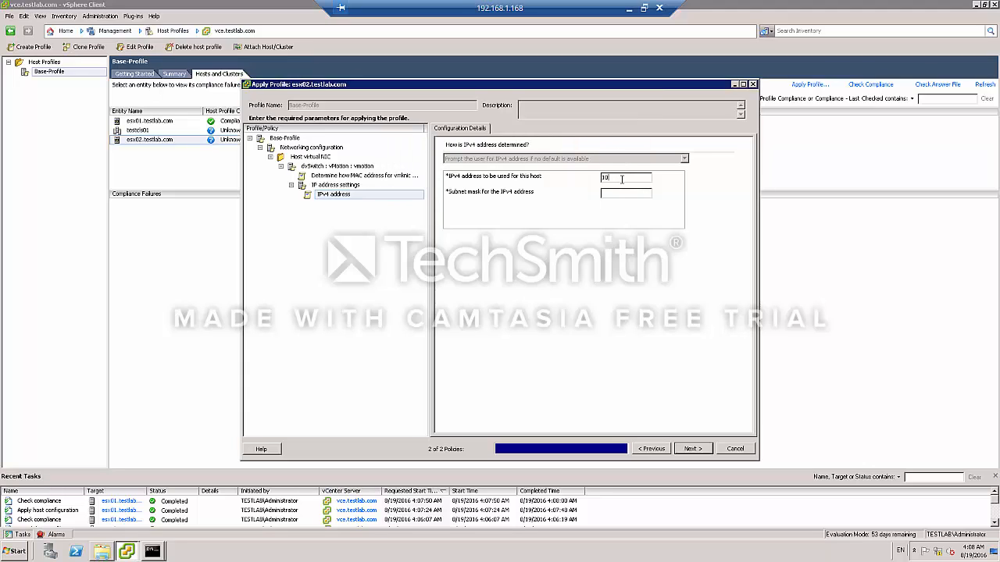
type(".10")
type(".10.")
type("255.255.255.")
type("0")
key("BackSpace")
left_click(693, 449)
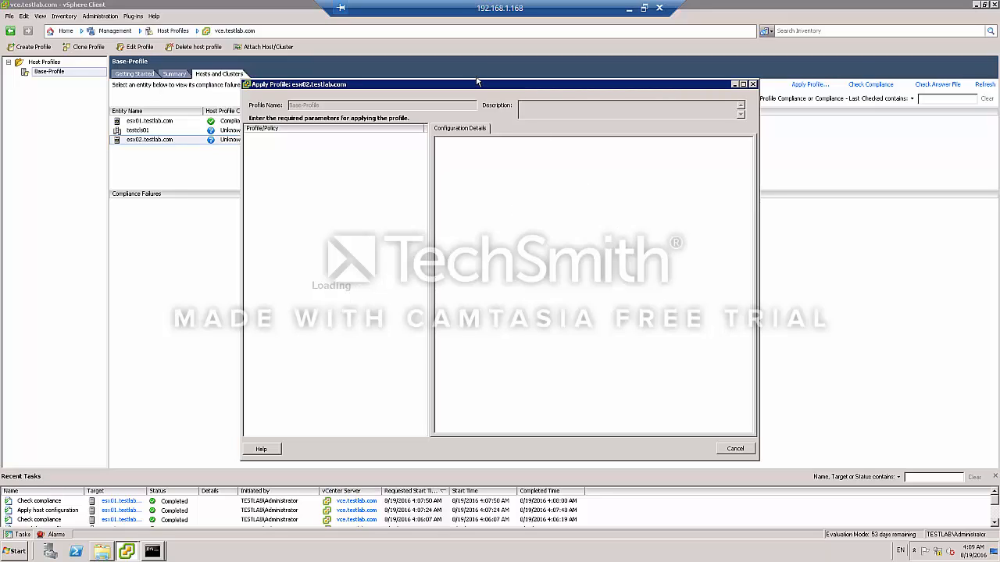
left_click_drag(477, 83, 493, 75)
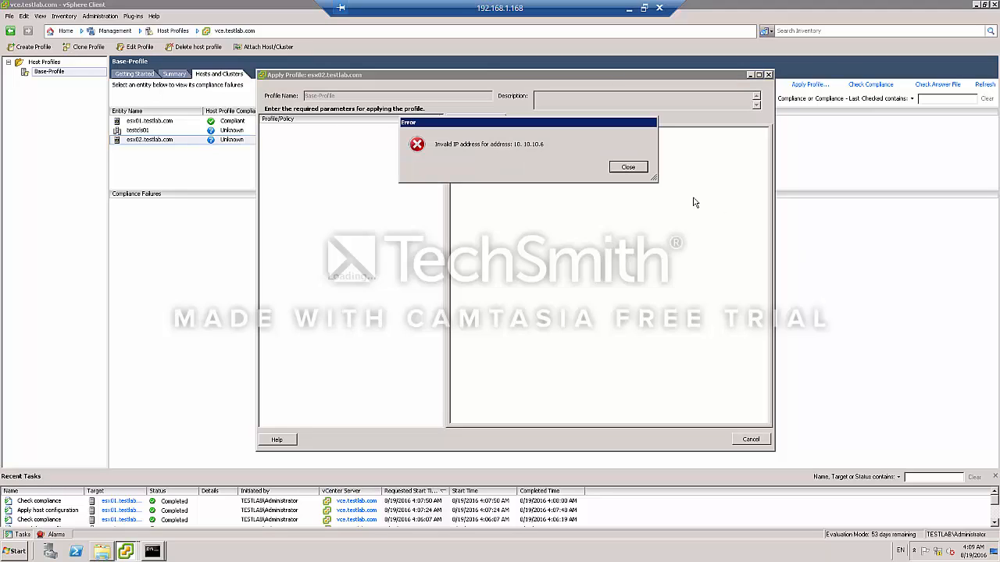
left_click(640, 169)
Restart applying Base-Profile to esx02.testlab.com with IPv4 address 10.10.10.7 and subnet mask 255.255.255.0.
right_click(293, 139)
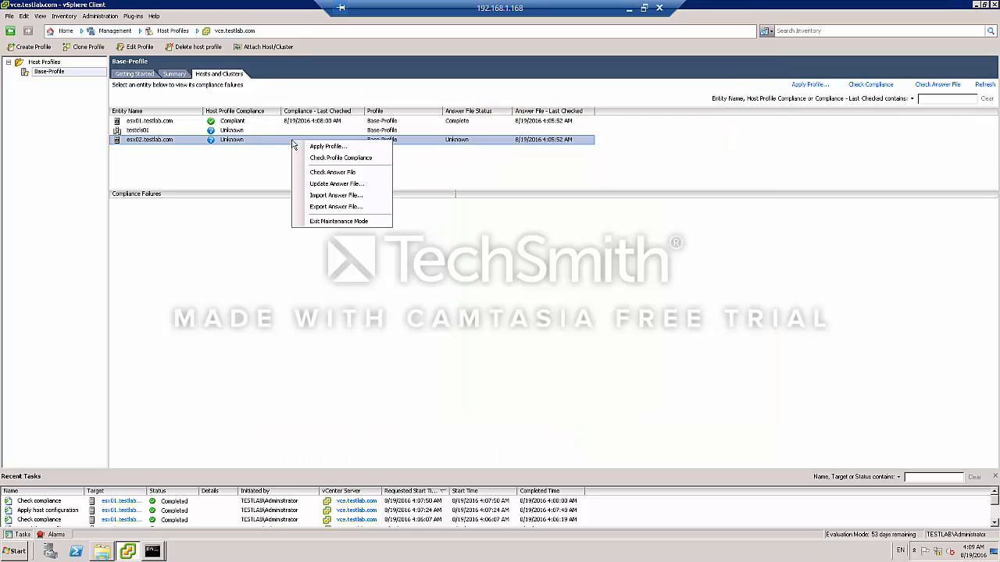
left_click(322, 148)
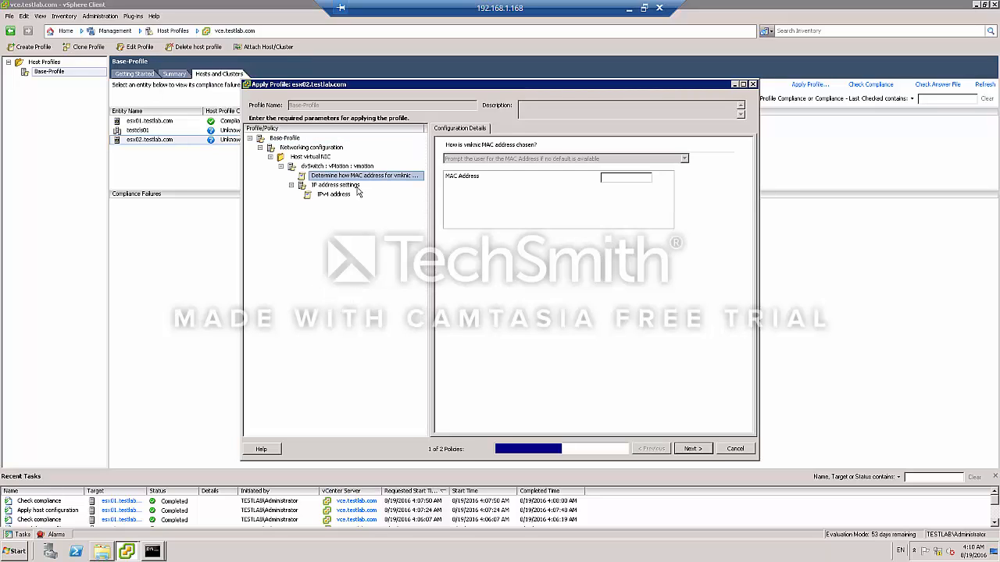
left_click(347, 195)
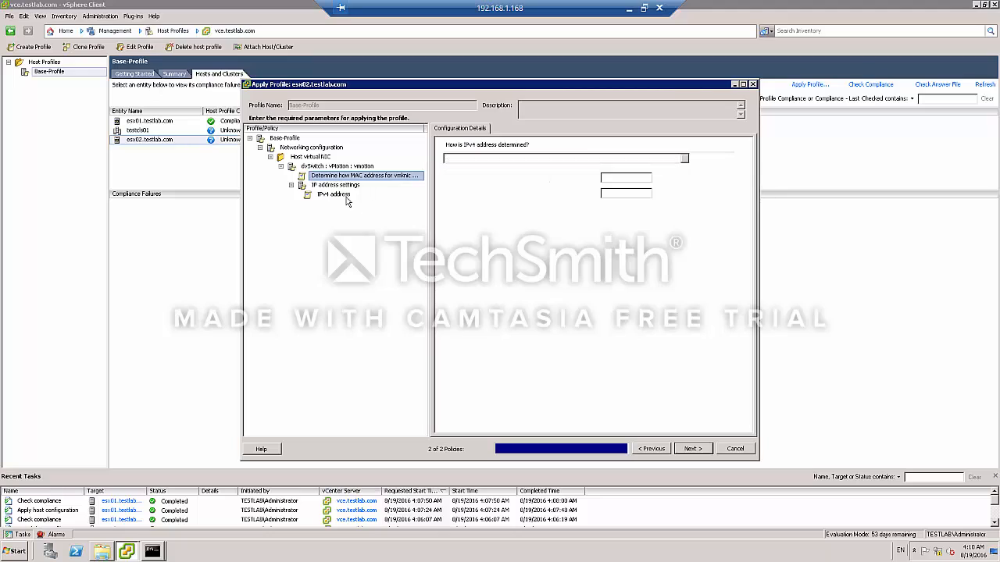
left_click(643, 178)
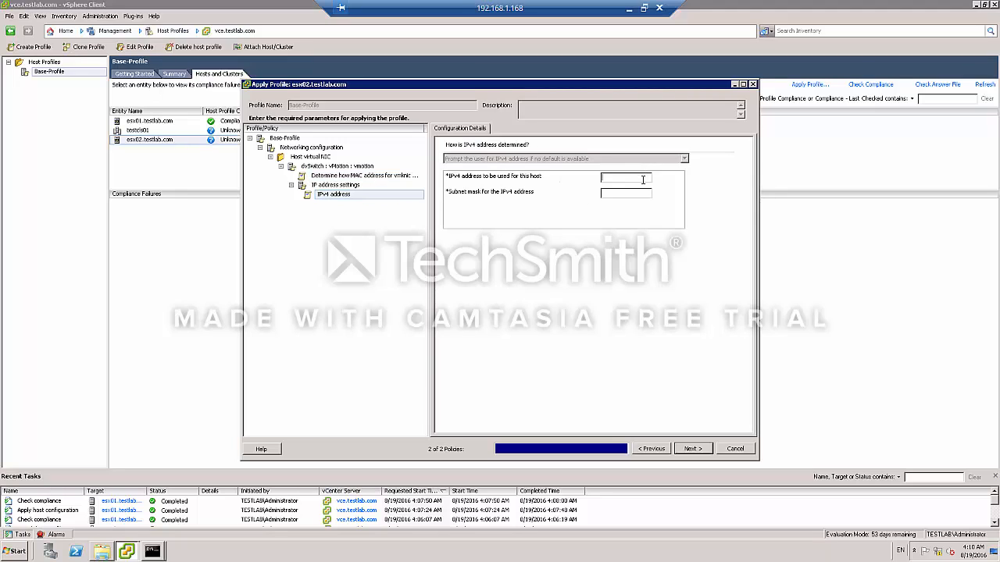
type("10.10.")
type("10.7")
type("255.255.255.0")
Review the listed configuration changes for esx02 and finish applying the profile.
left_click(692, 449)
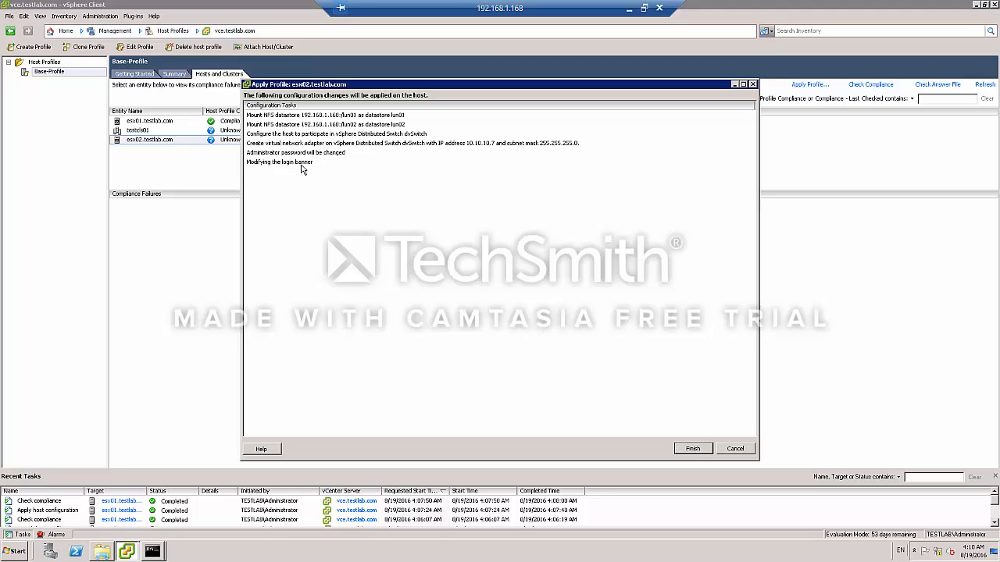
left_click(352, 138)
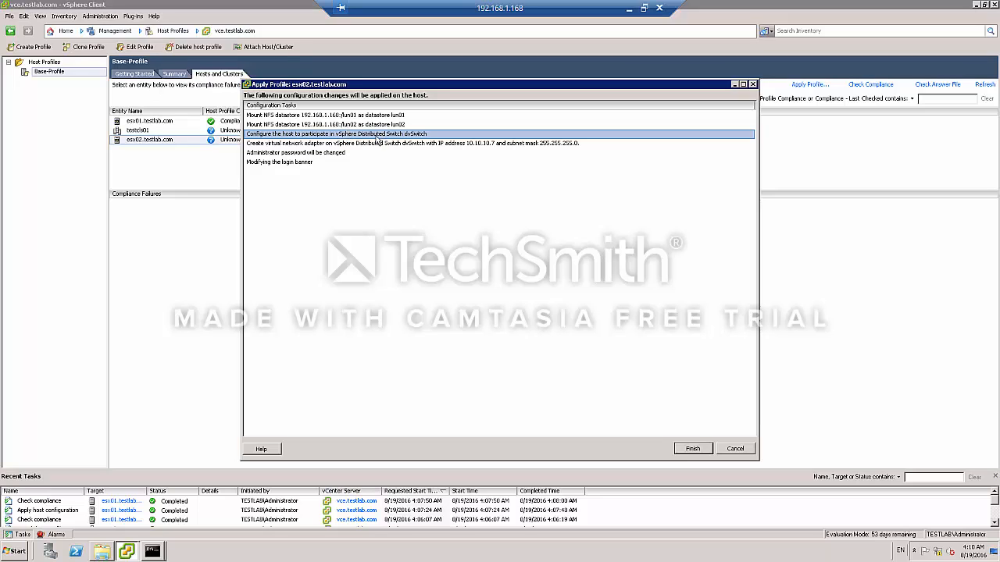
left_click(692, 450)
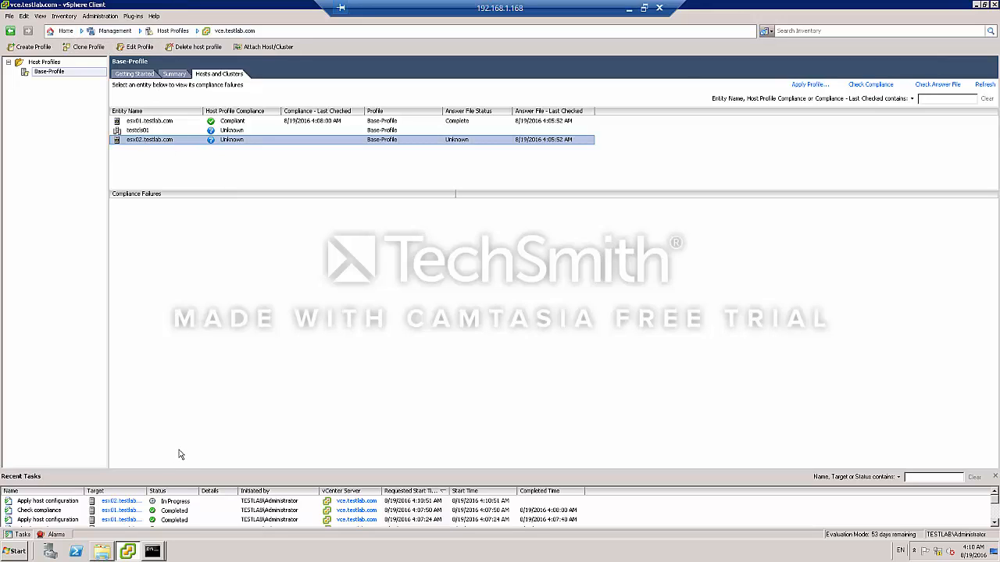
Review esx02's refreshed datastores and its vSphere Distributed Switch VMkernel port in Hosts and Clusters.
left_click(60, 31)
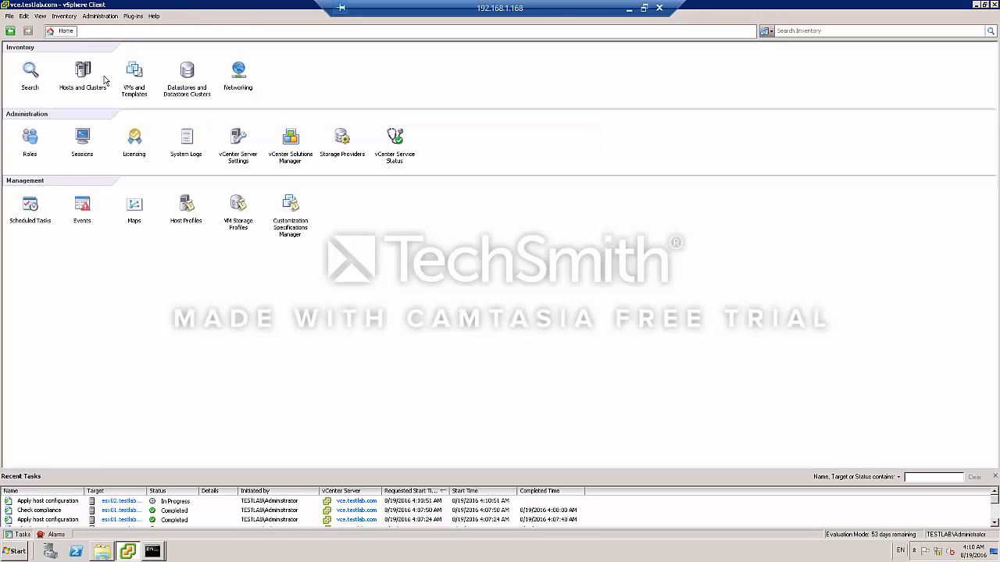
left_click(83, 71)
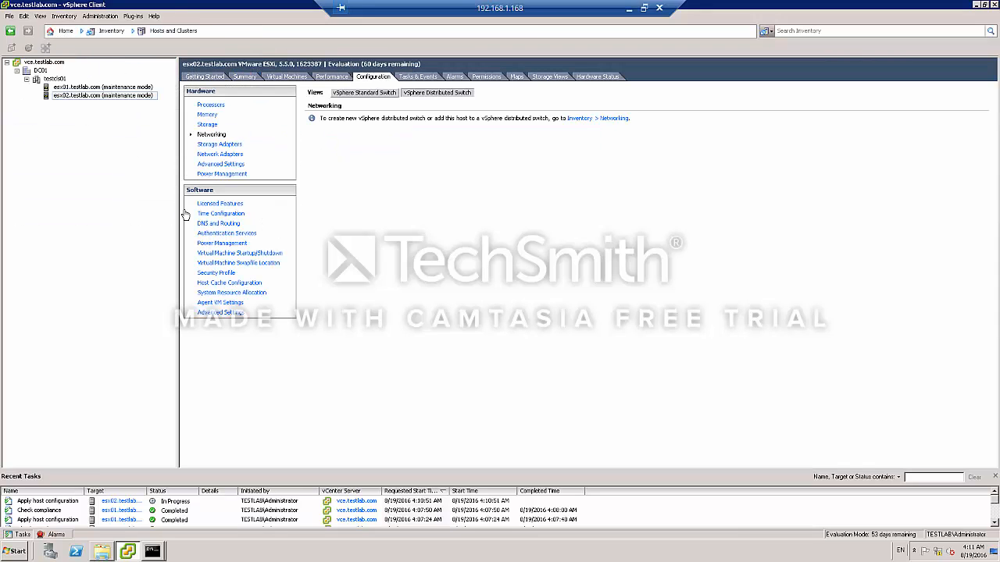
left_click(373, 93)
left_click(430, 93)
left_click(208, 125)
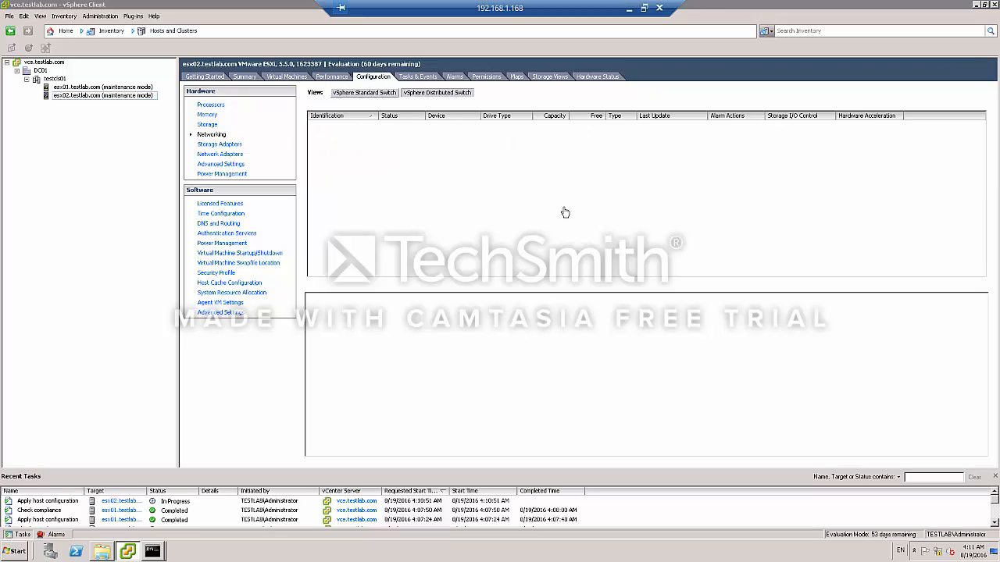
left_click(856, 104)
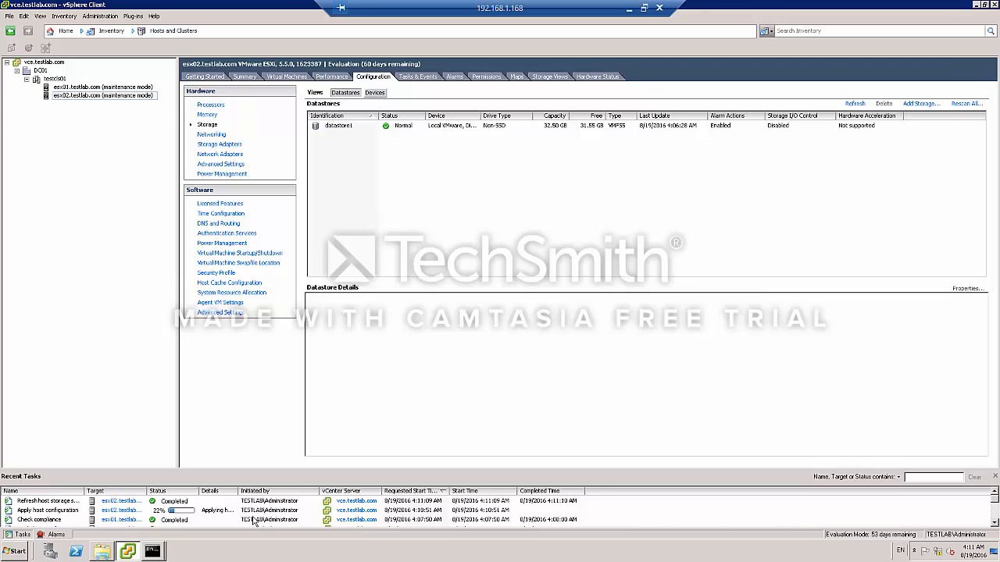
left_click_drag(237, 490, 314, 490)
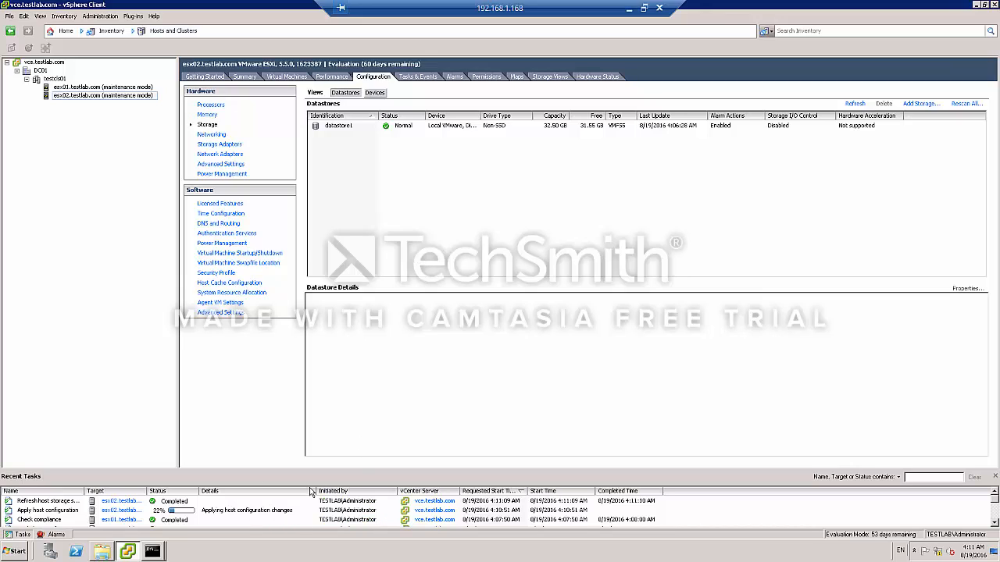
left_click(290, 512)
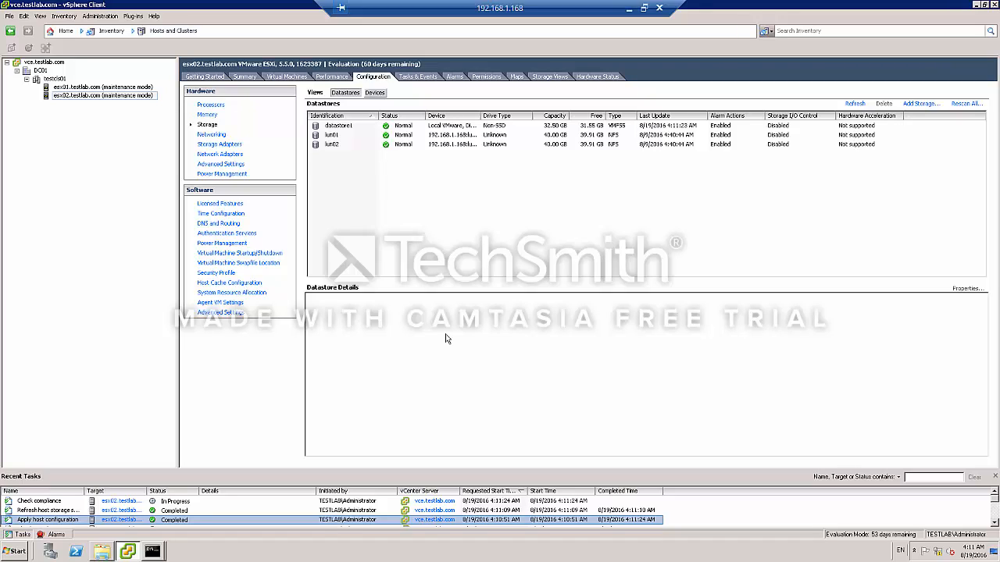
left_click(342, 145)
left_click(445, 93)
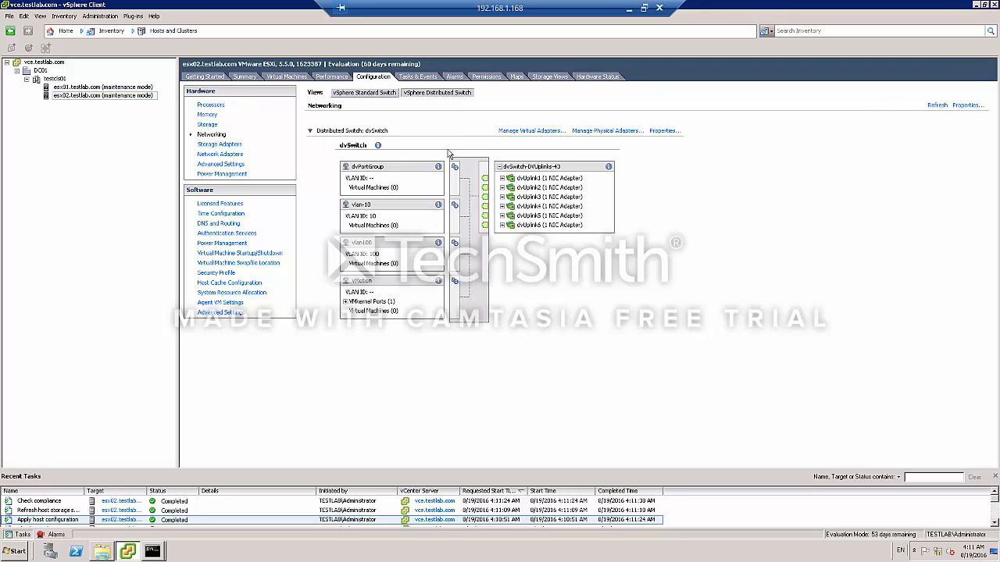
left_click(346, 301)
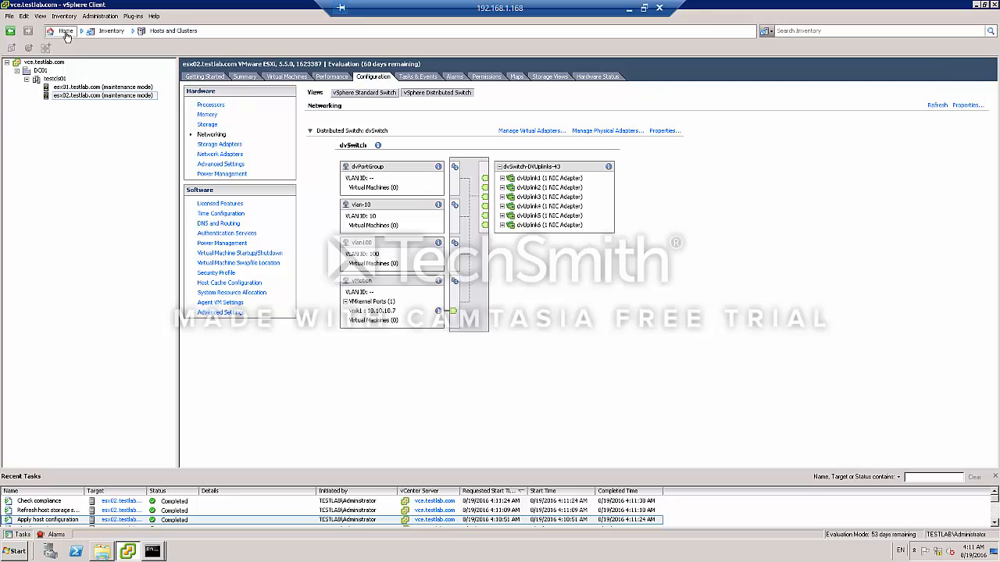
Update esx02.testlab.com's answer file in Host Profiles, setting its host name to esx02.testlab.com.
left_click(64, 31)
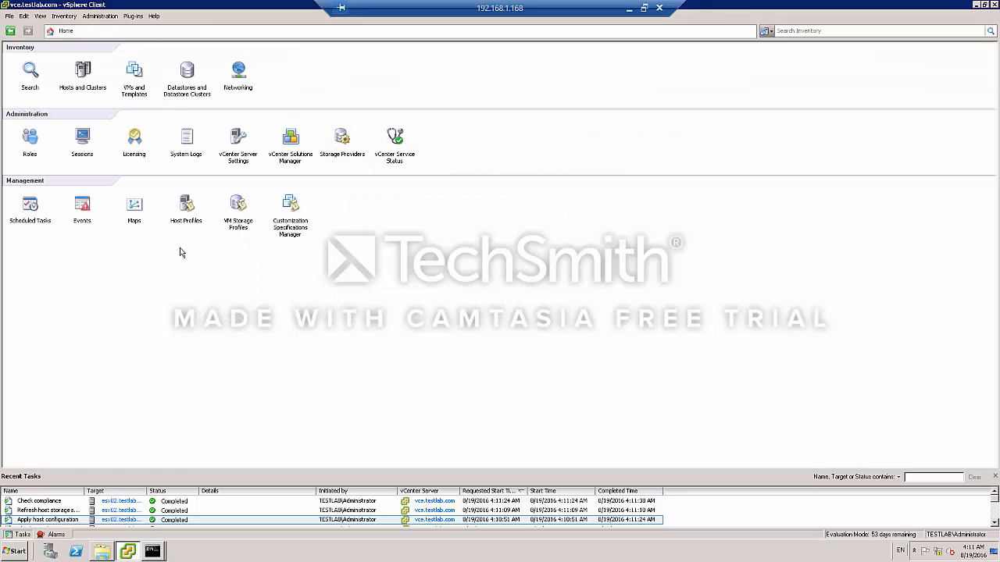
left_click(189, 206)
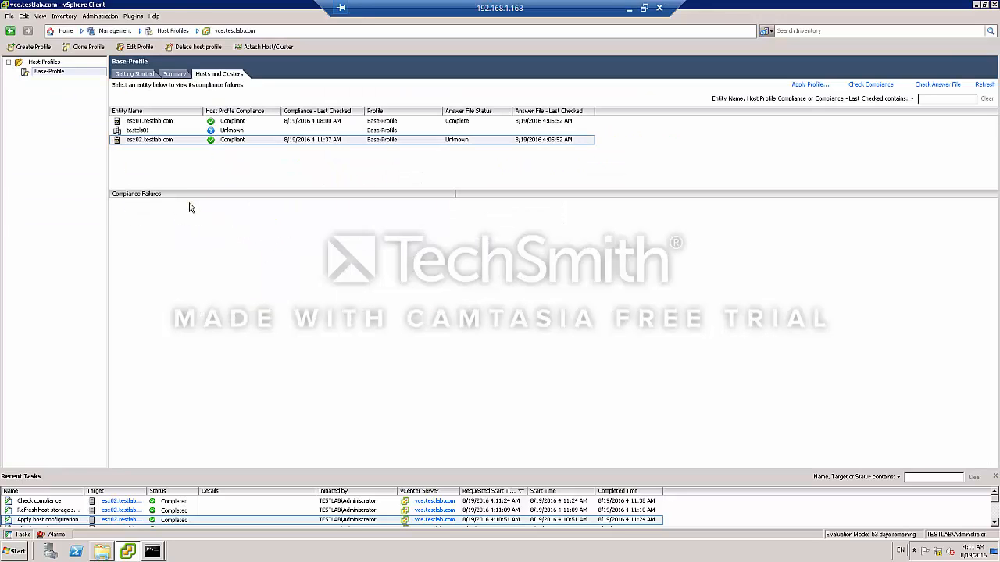
right_click(190, 143)
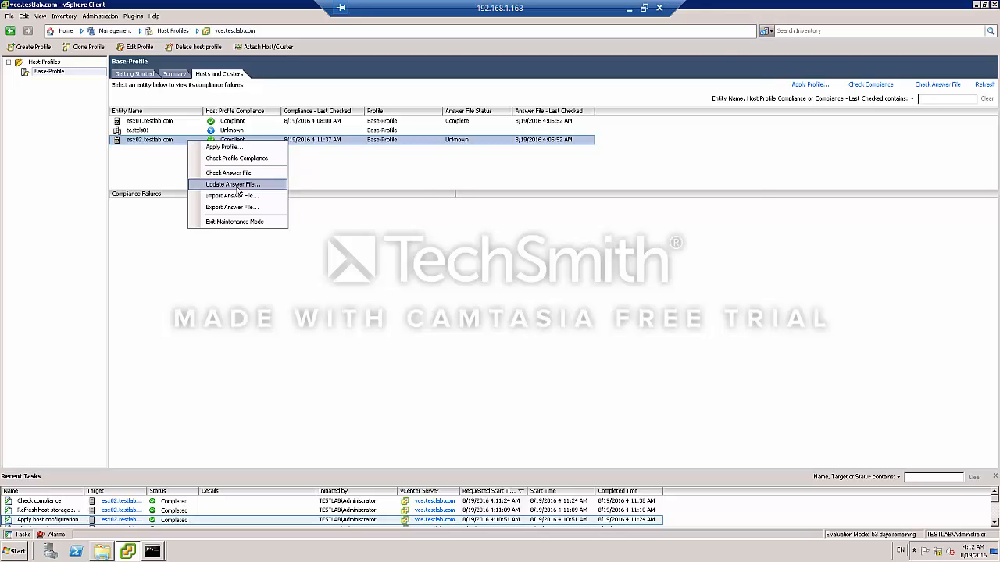
left_click(234, 184)
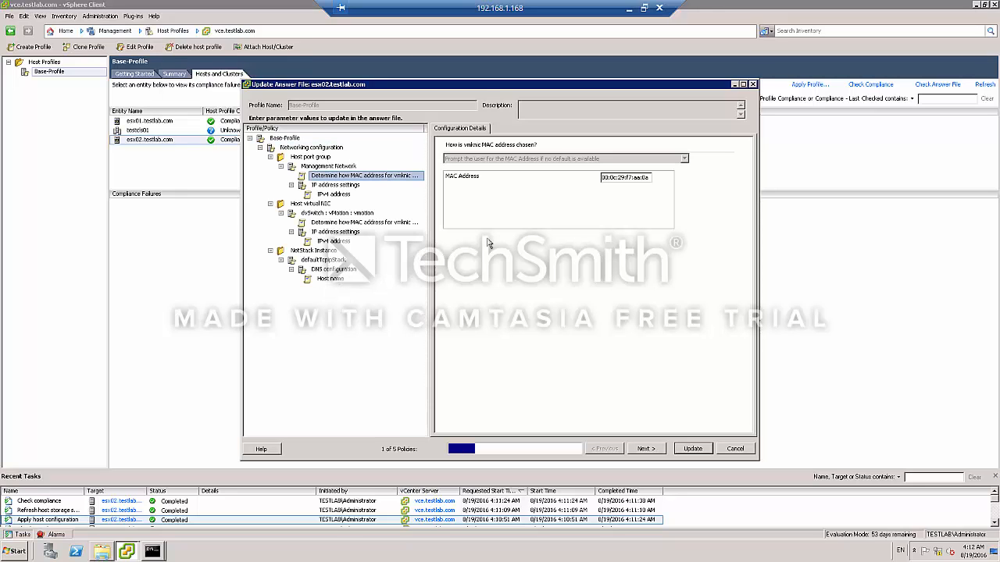
left_click(335, 242)
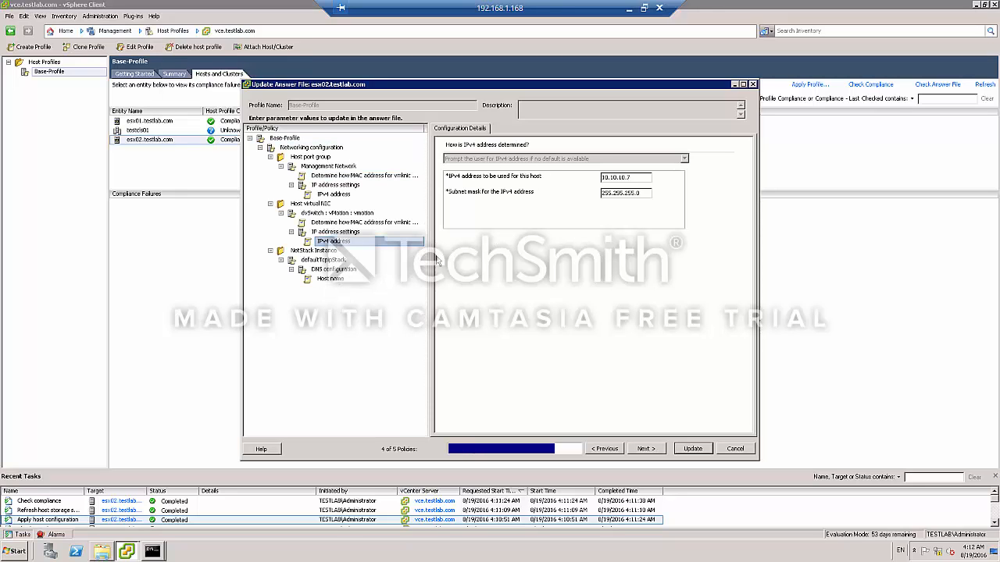
left_click(338, 279)
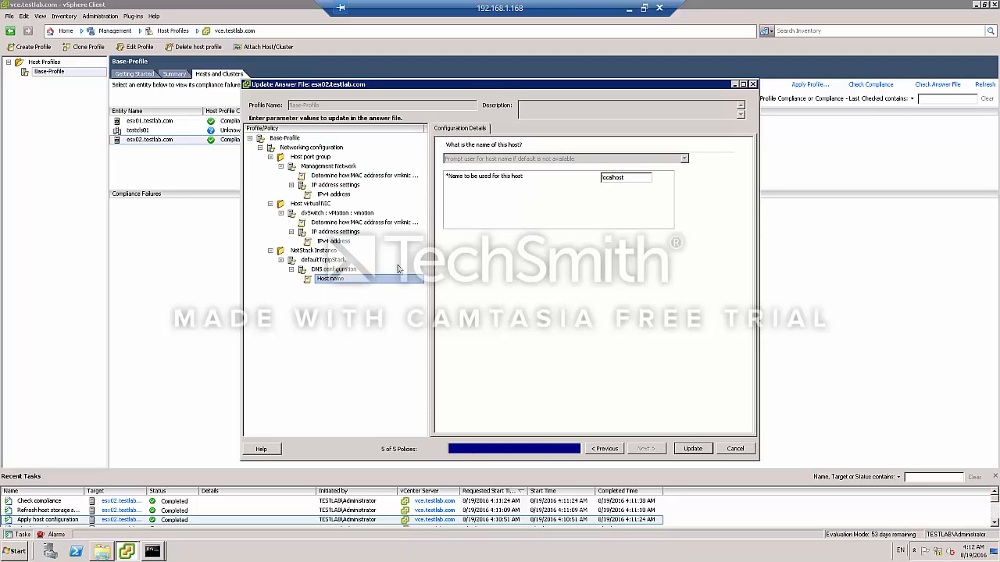
double_click(629, 177)
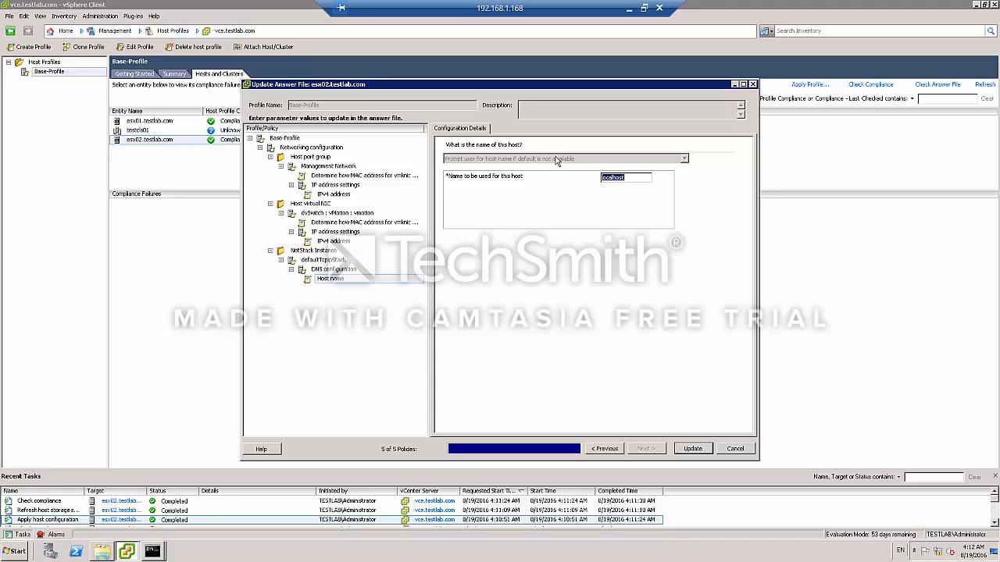
type("esx02.testlab.com")
left_click(345, 242)
left_click(653, 449)
left_click(691, 452)
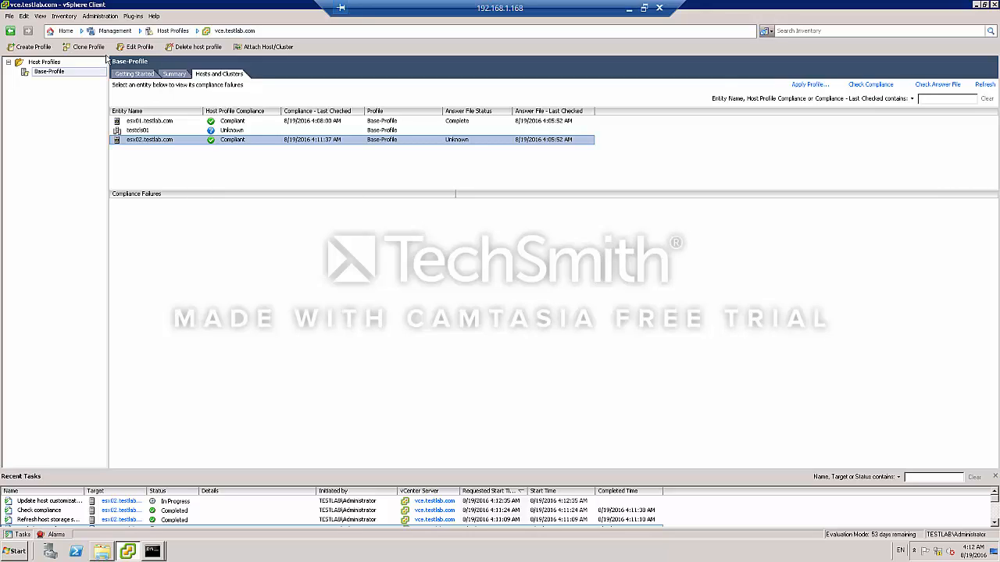
right_click(167, 123)
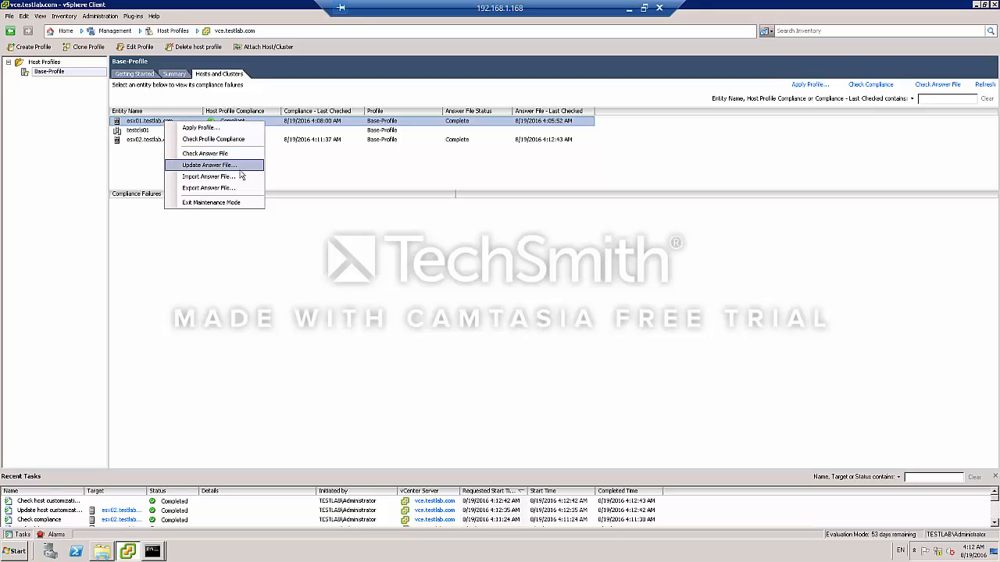
left_click(140, 143)
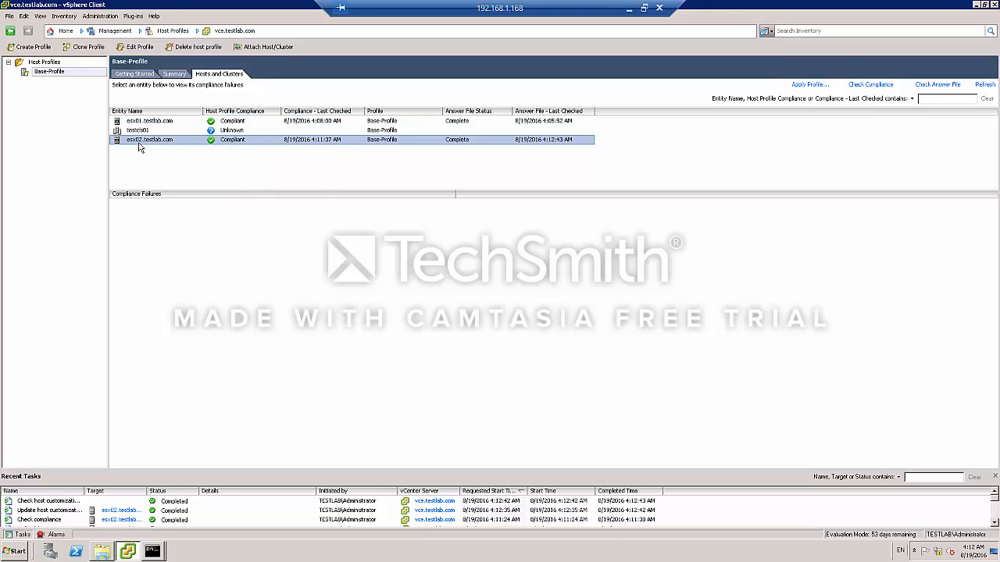
left_click(153, 123)
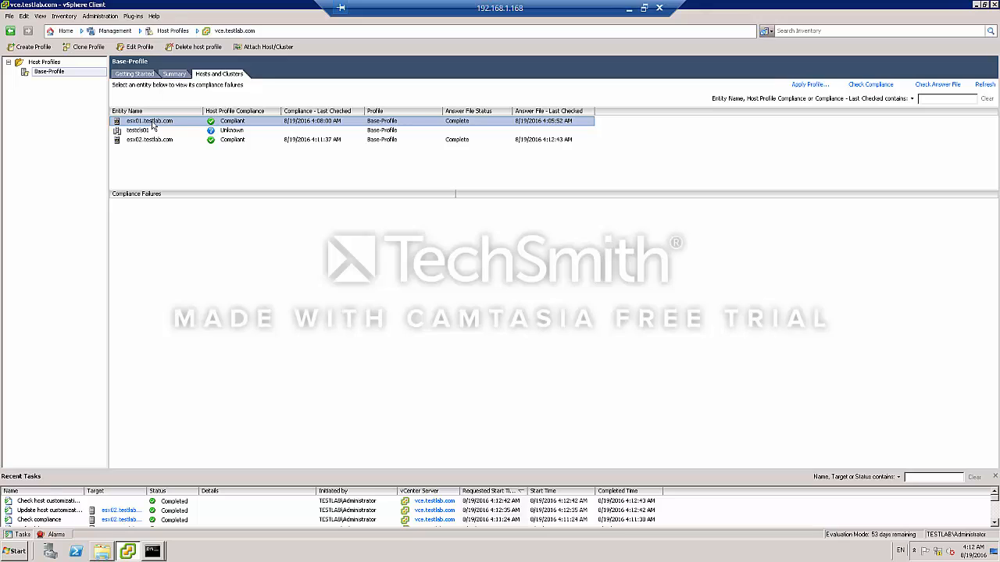
left_click(66, 32)
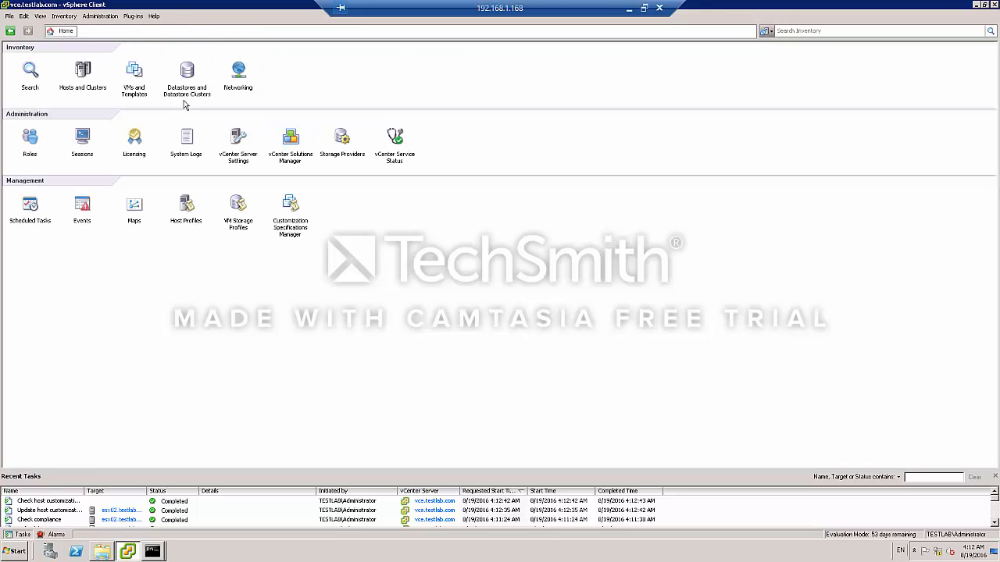
left_click(83, 75)
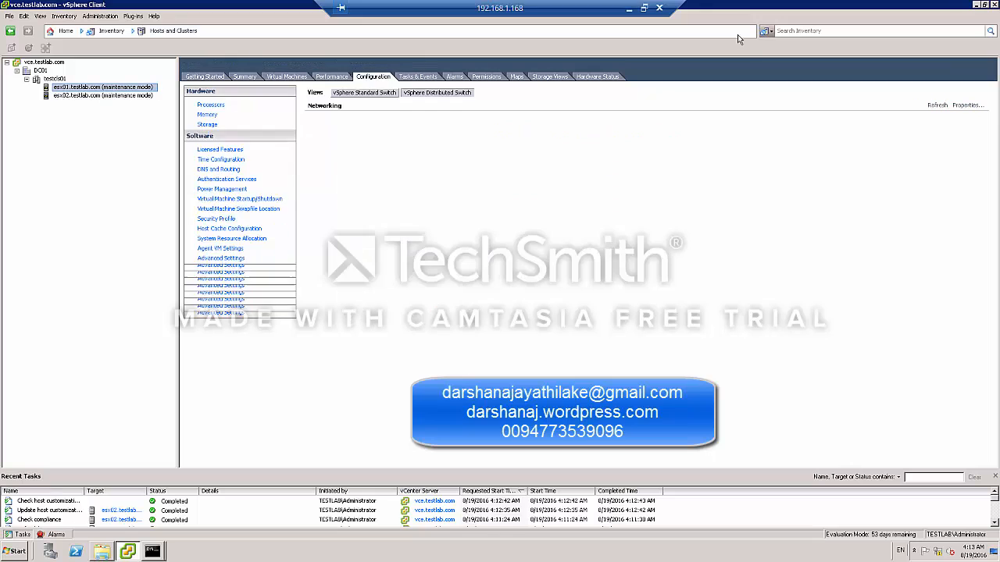
left_click(630, 9)
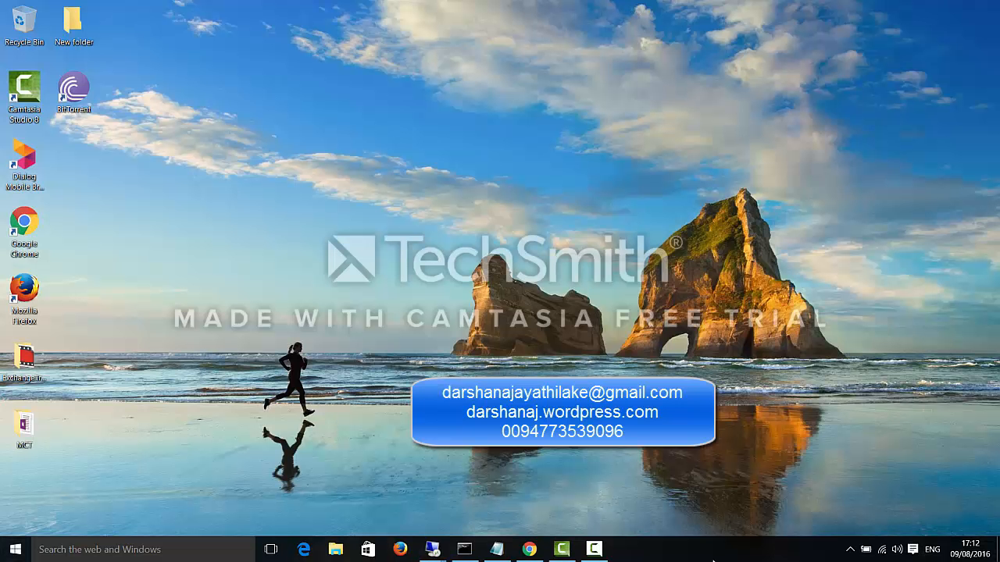
left_click(593, 550)
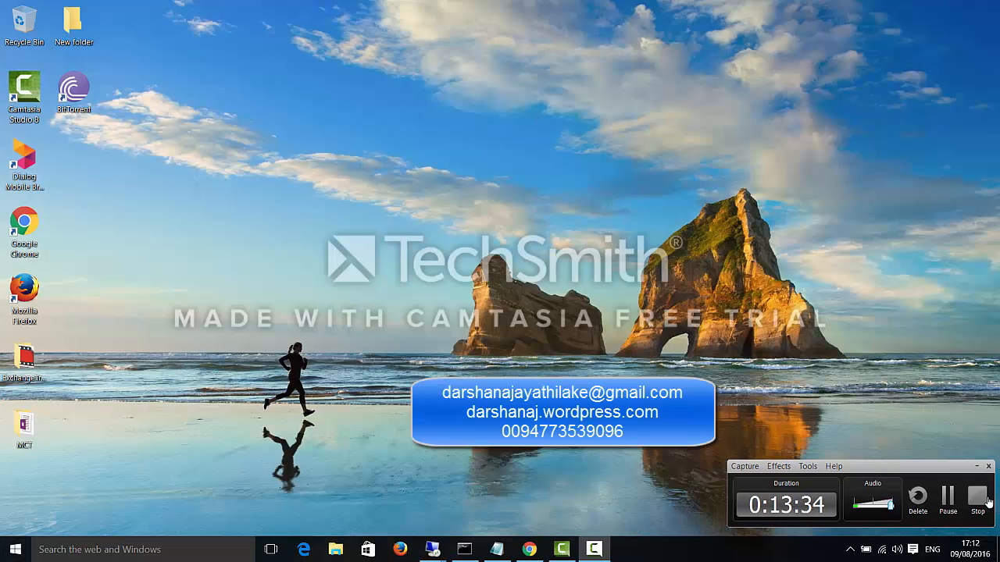